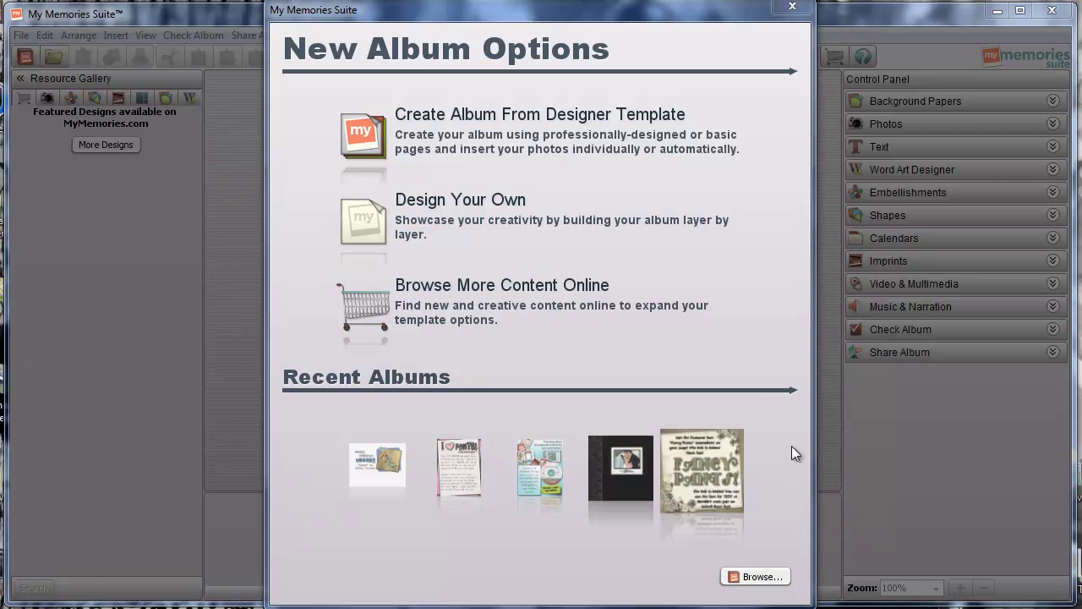
- In the browser, scroll through the free May Flowers Quickpage product page by Armina Designs
mouse_move(546, 603)
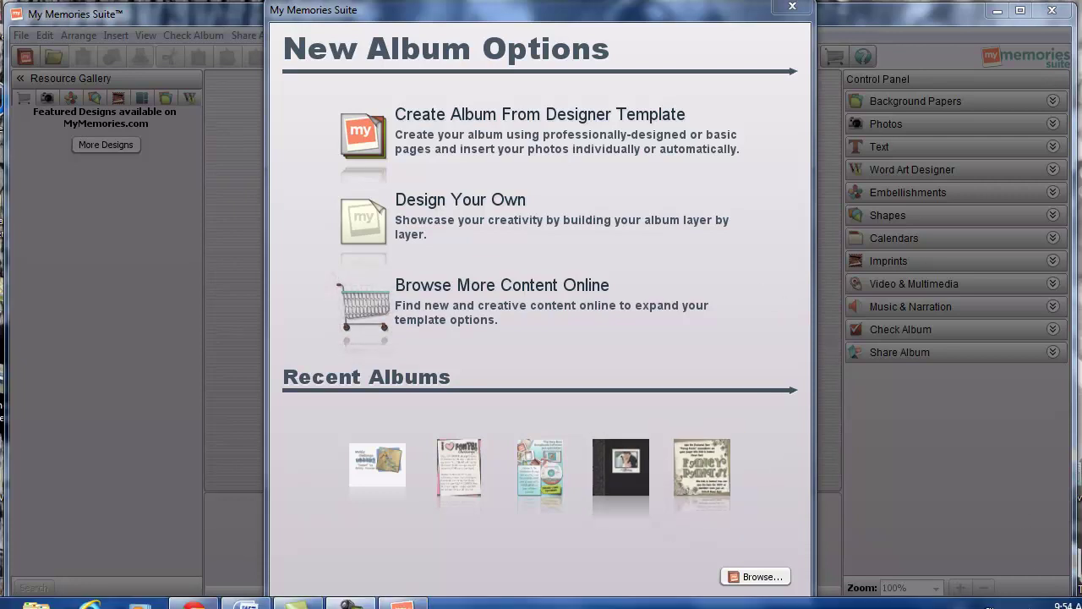
click(192, 602)
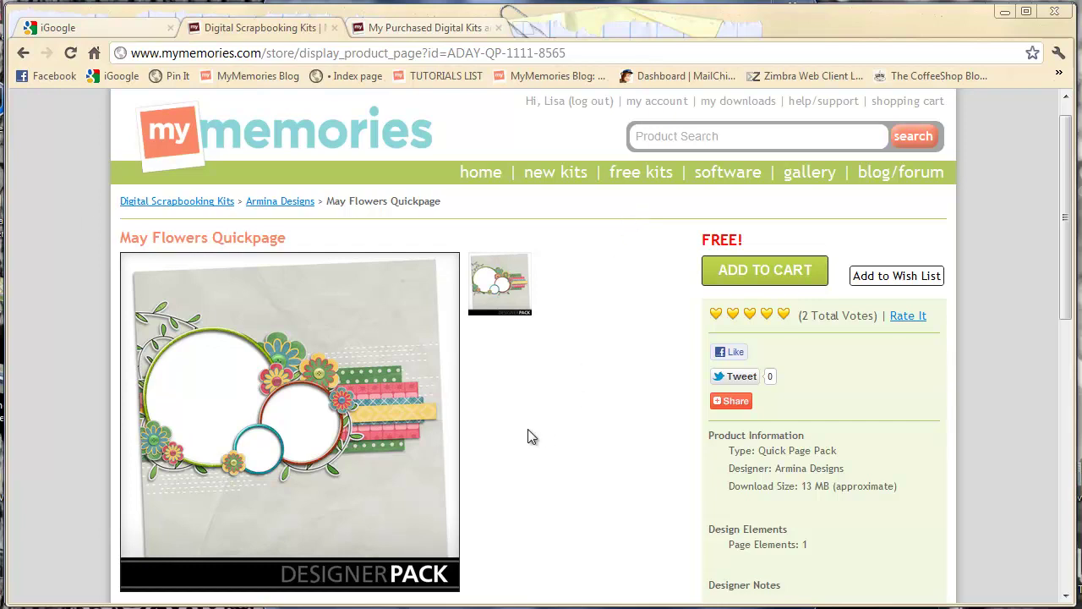
scroll(529, 440, down, 1)
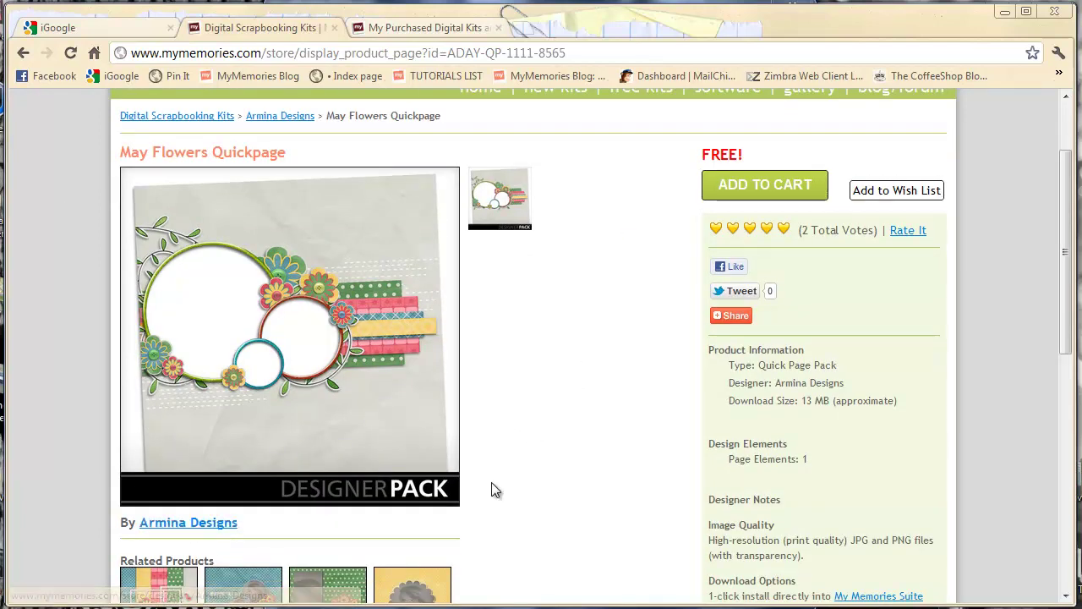
scroll(491, 488, up, 1)
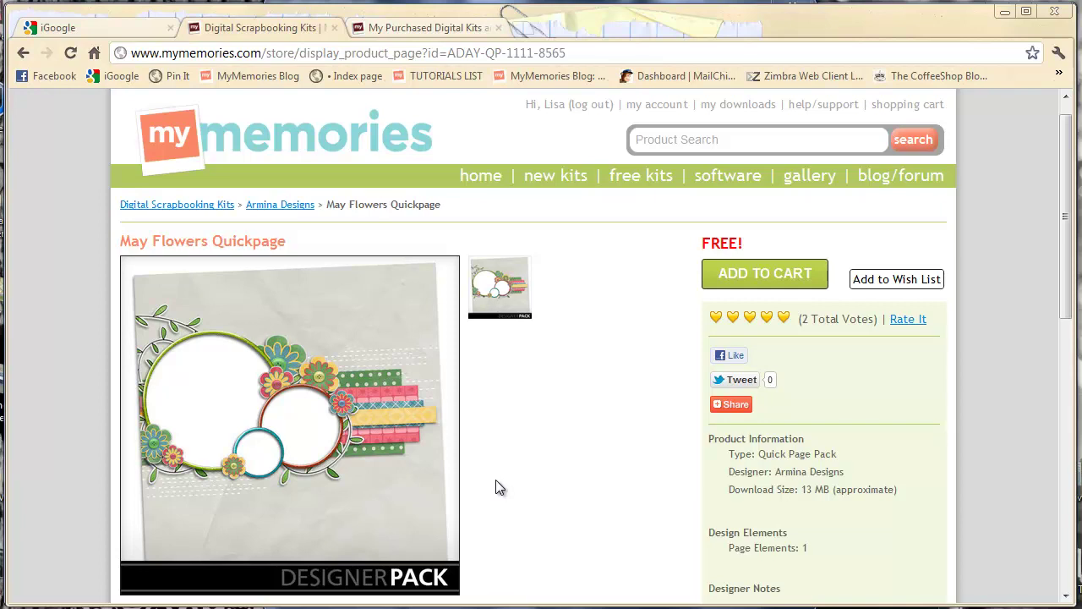
scroll(495, 482, down, 6)
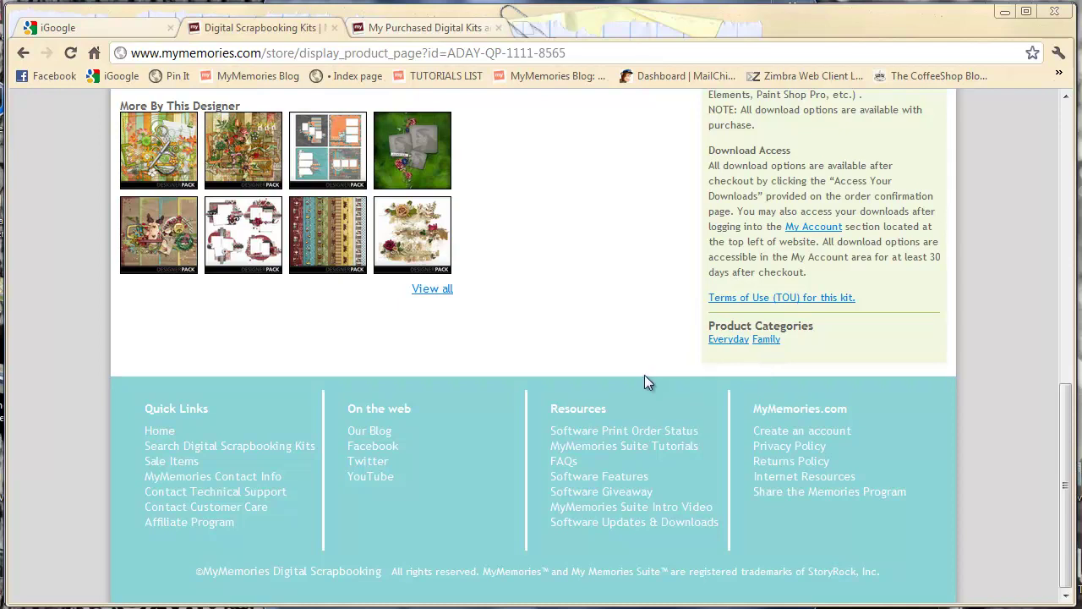
scroll(645, 380, up, 10)
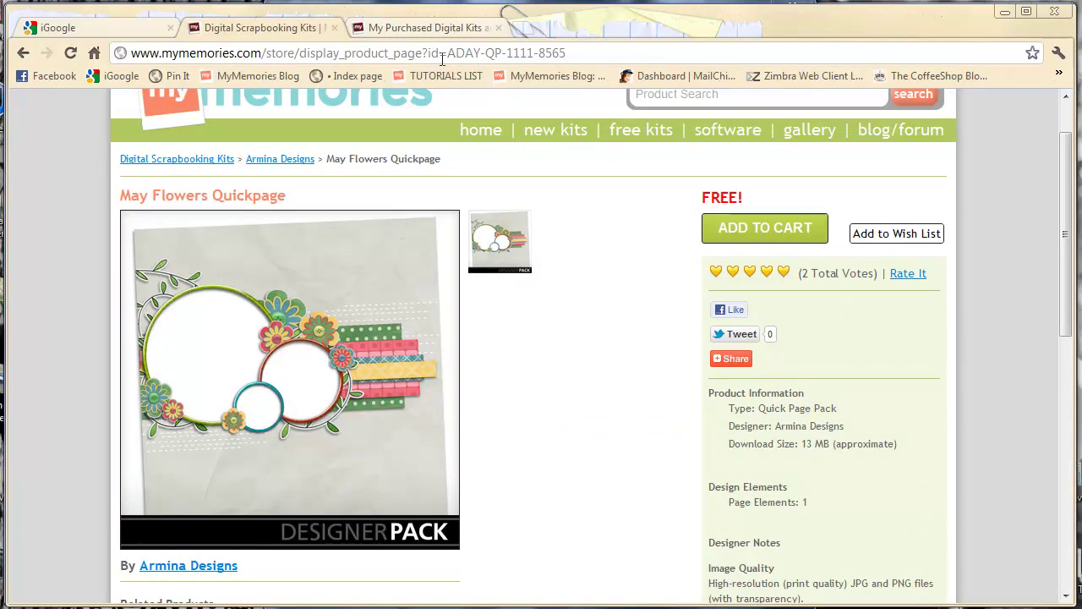
- Show the My Purchased Digital Kits list on MyMemories.com
click(428, 29)
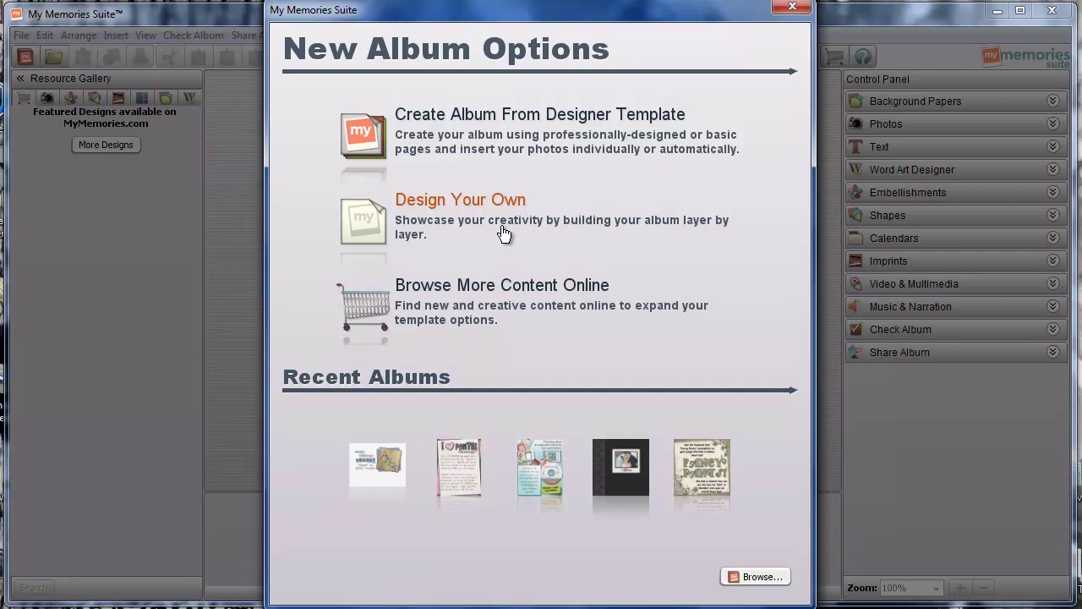
- Create a Design Your Own square album sized 12 x 12 inches
click(429, 202)
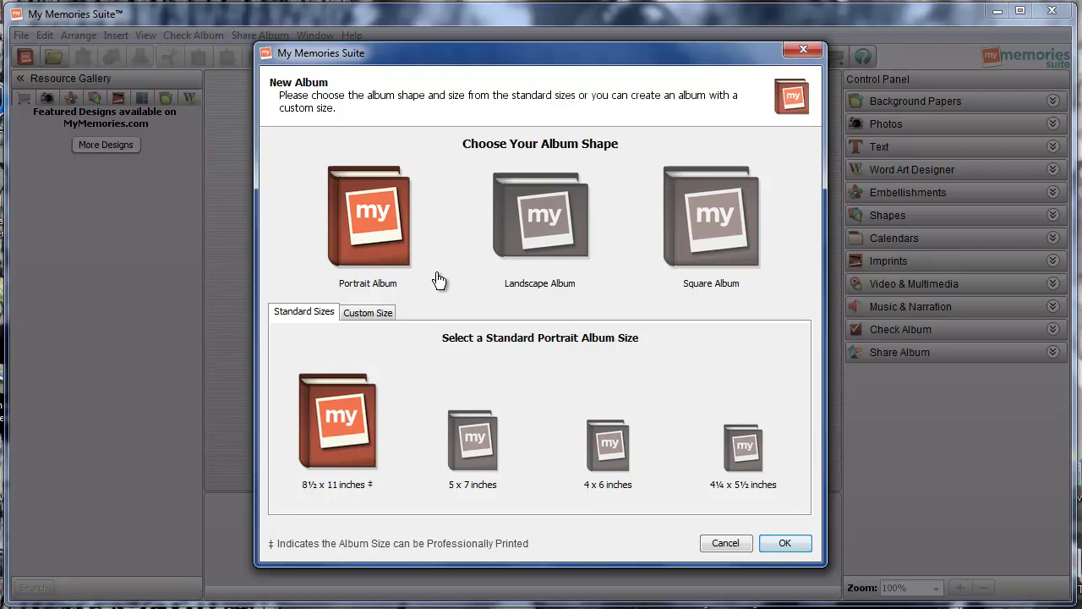
click(699, 238)
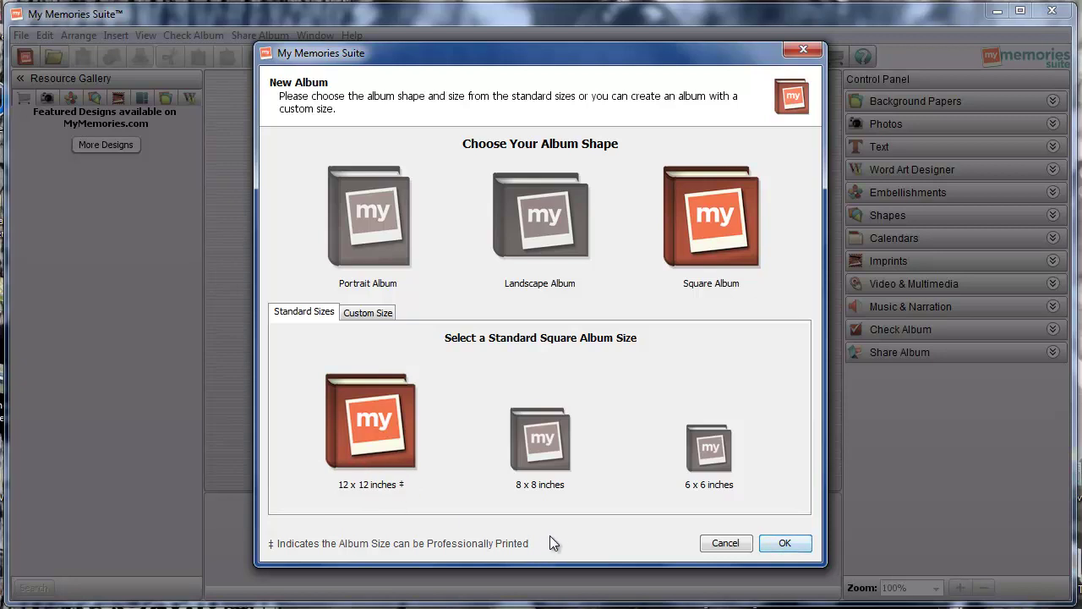
click(784, 546)
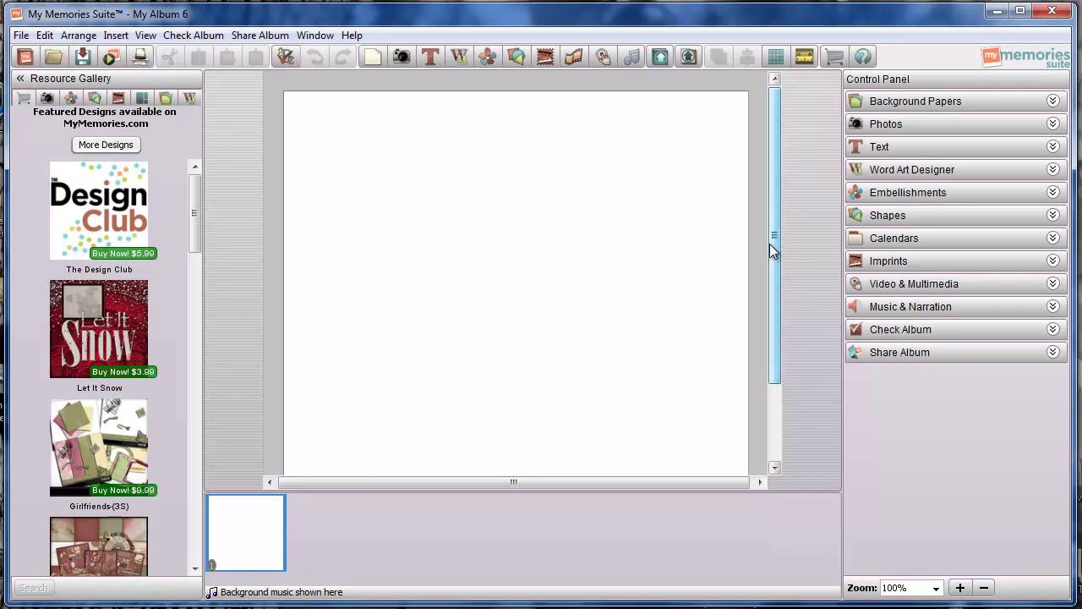
- Set the zoom to Fit to Window so the whole blank 12 x 12 page shows
drag(770, 244, 763, 223)
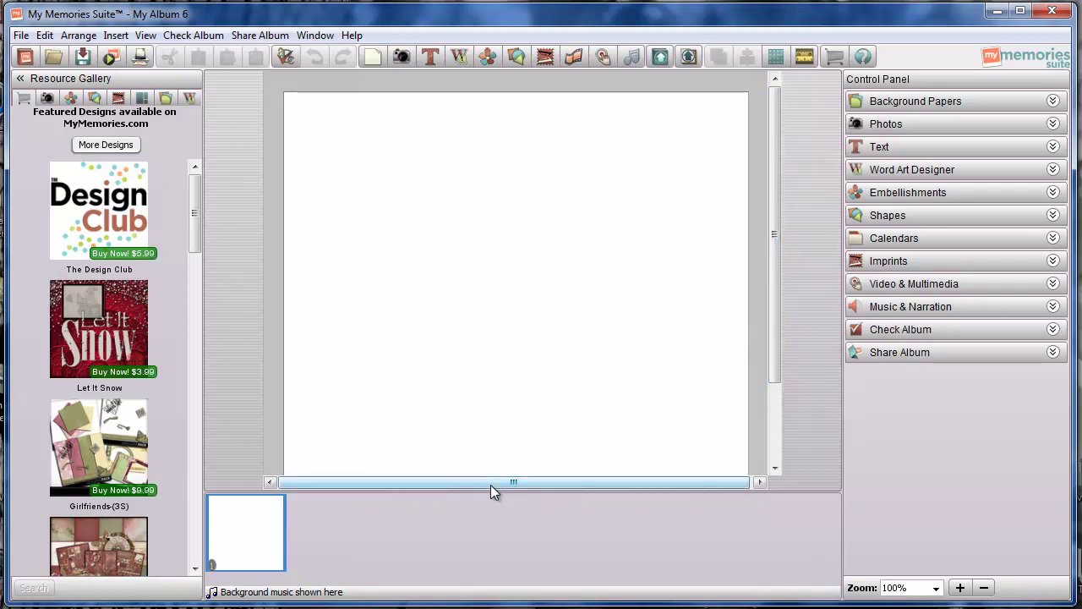
drag(493, 484, 529, 481)
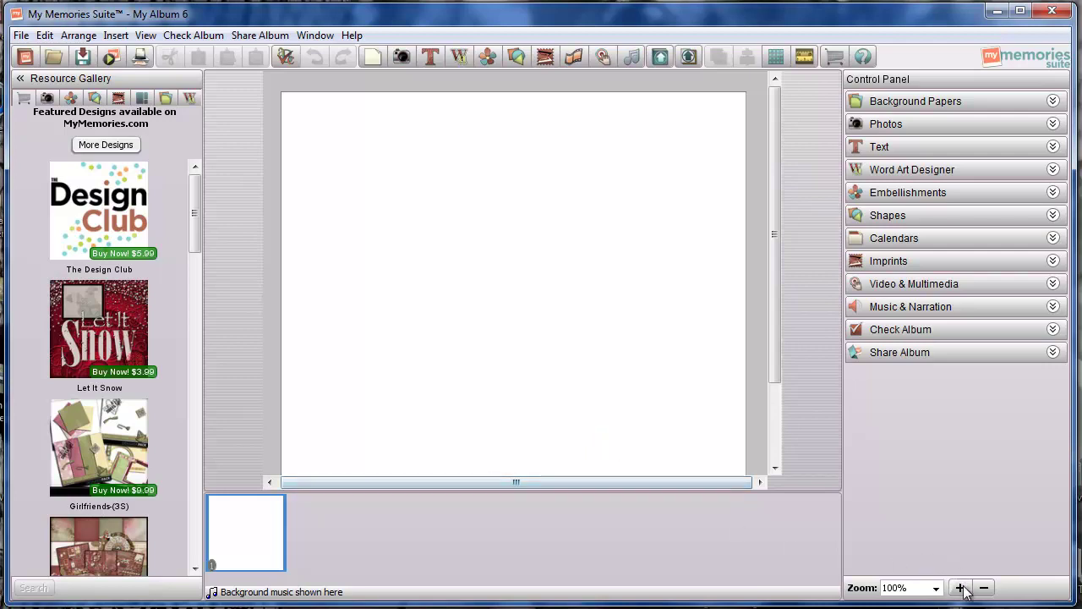
click(936, 591)
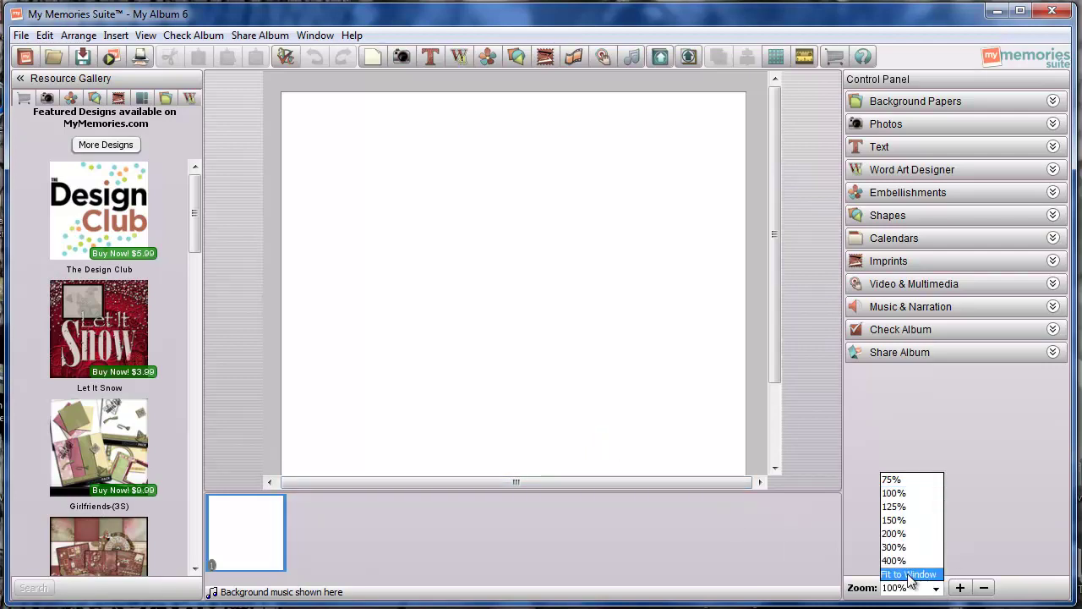
click(911, 576)
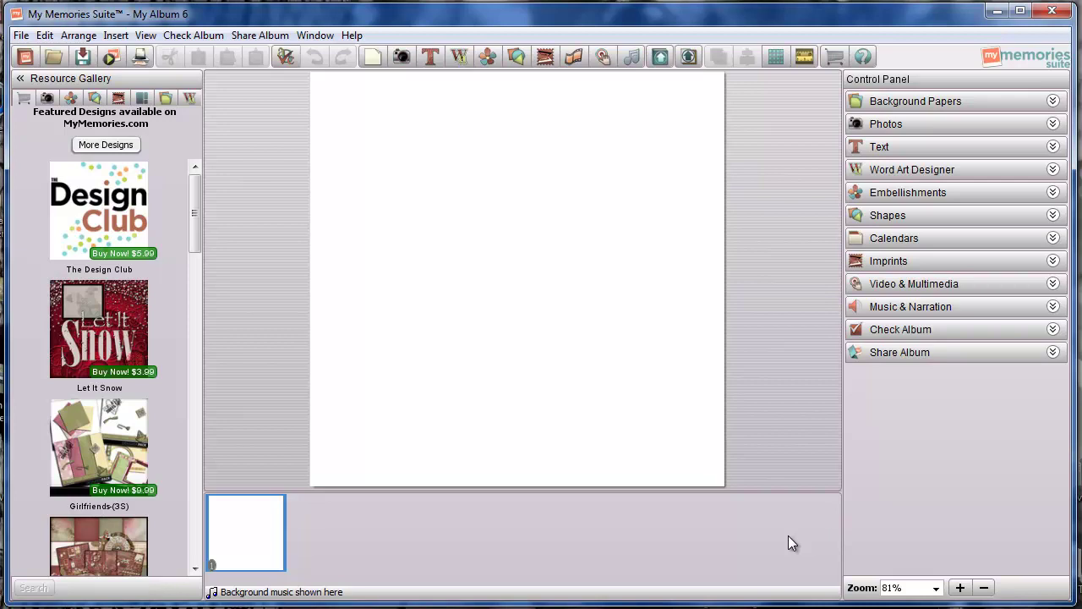
click(145, 36)
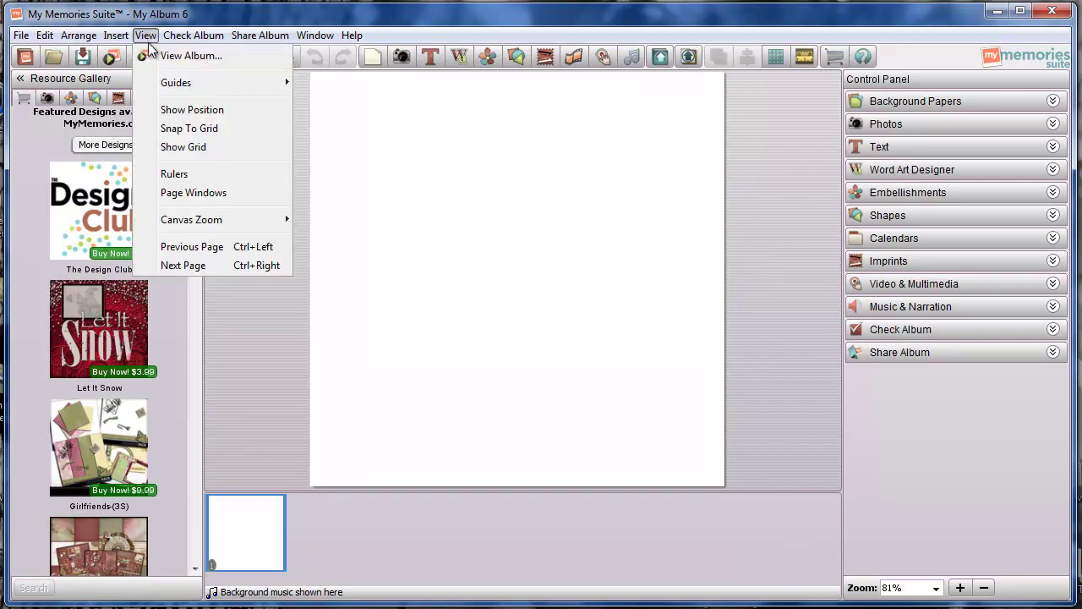
mouse_move(162, 84)
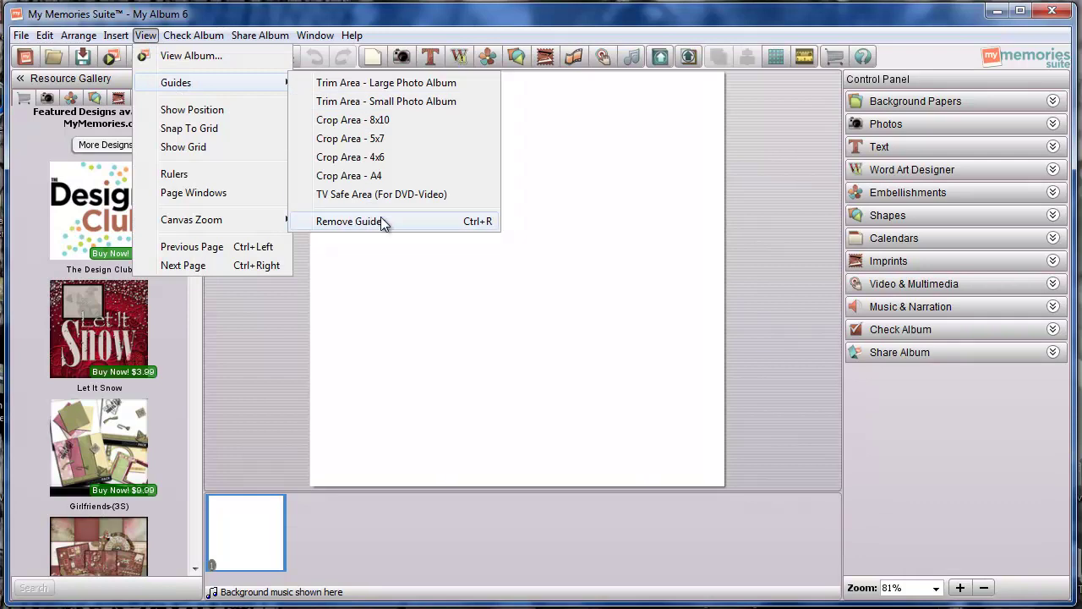
click(406, 279)
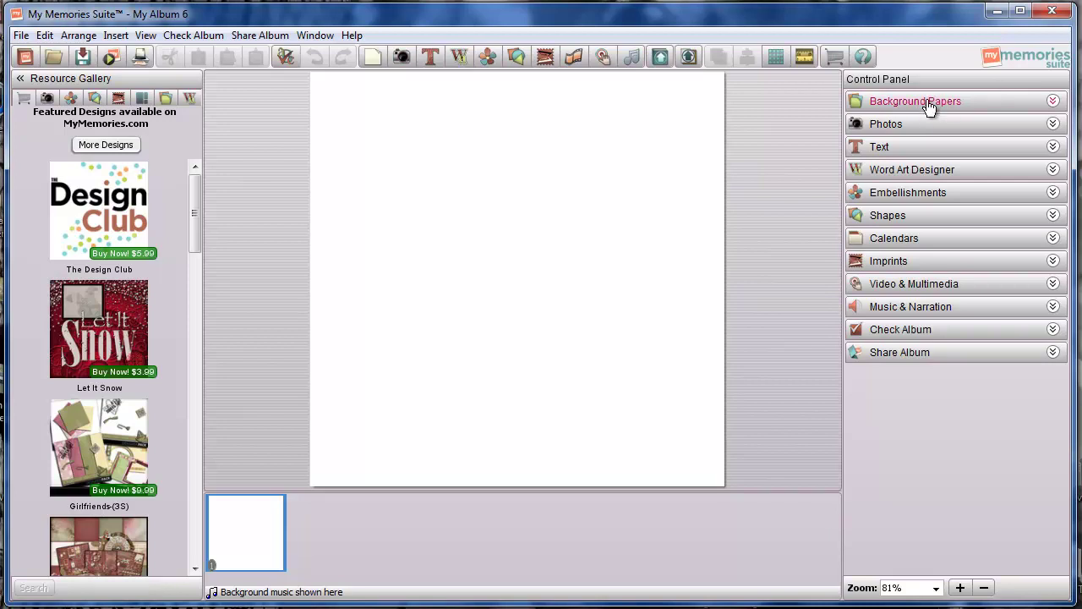
- Expand Embellishments in the Control Panel and choose Add
click(900, 193)
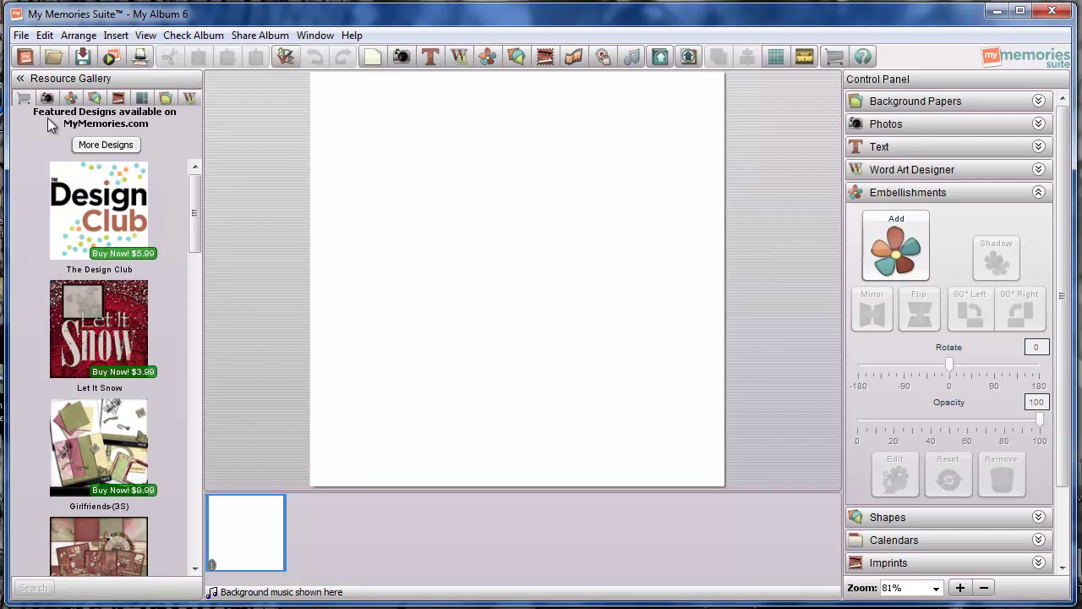
click(896, 245)
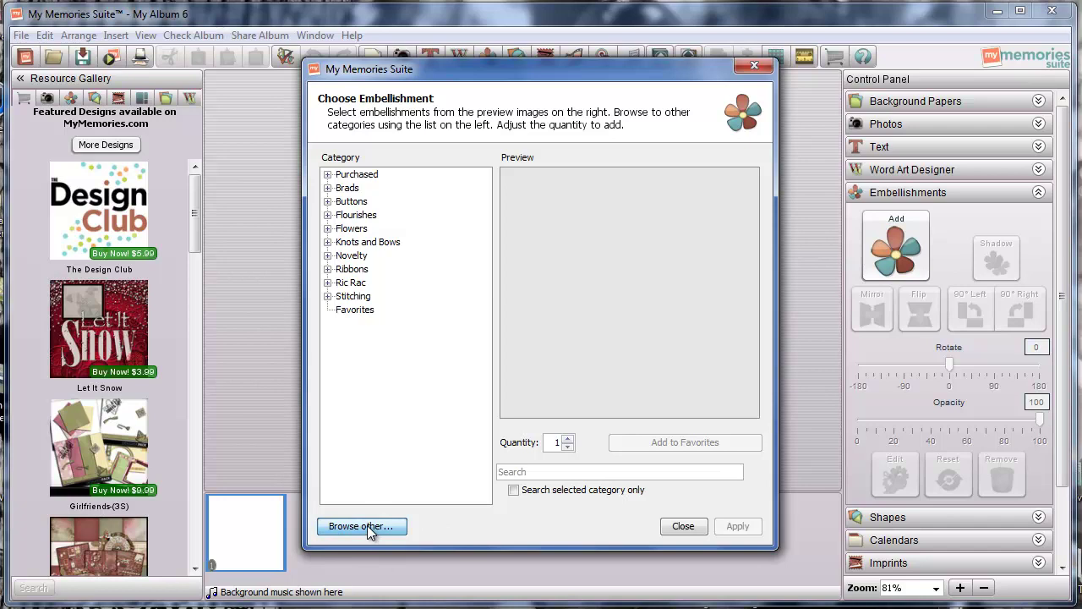
- Expand Purchased > Everyday in the Category tree to list its kits
click(367, 525)
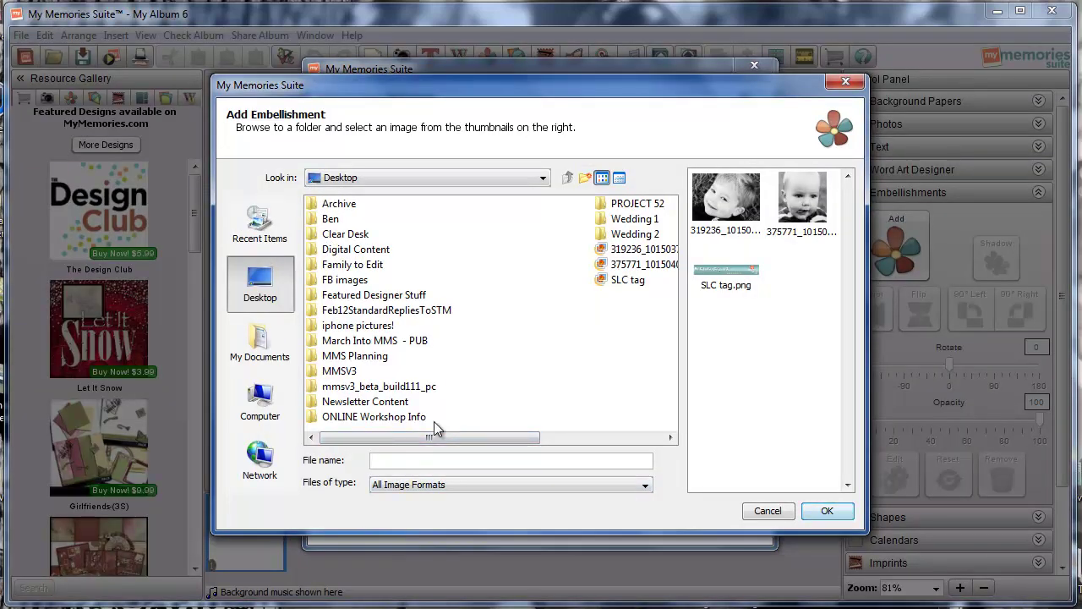
click(767, 512)
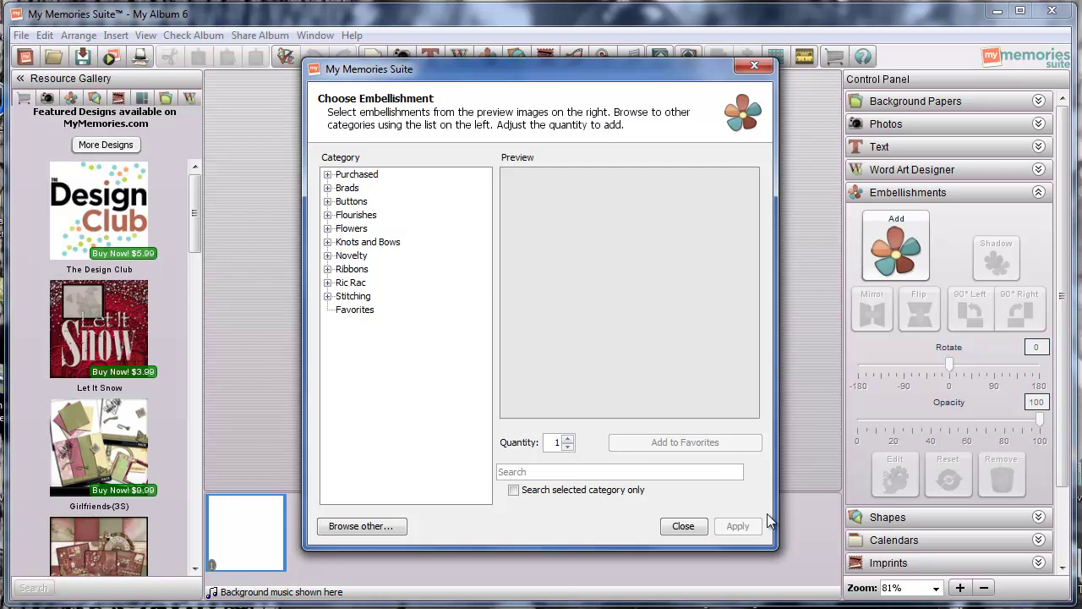
double_click(356, 175)
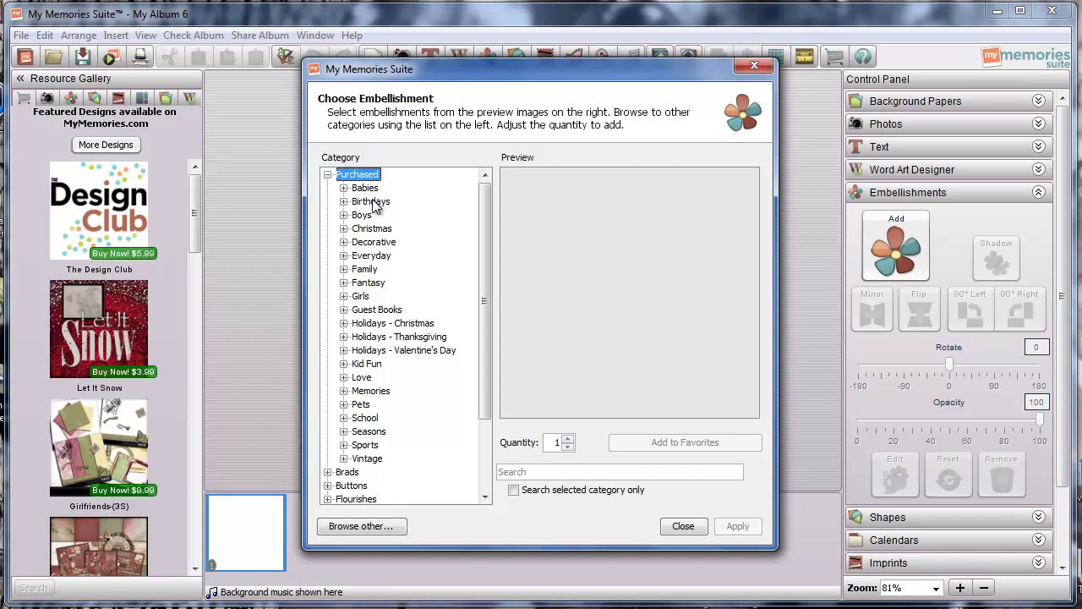
double_click(365, 257)
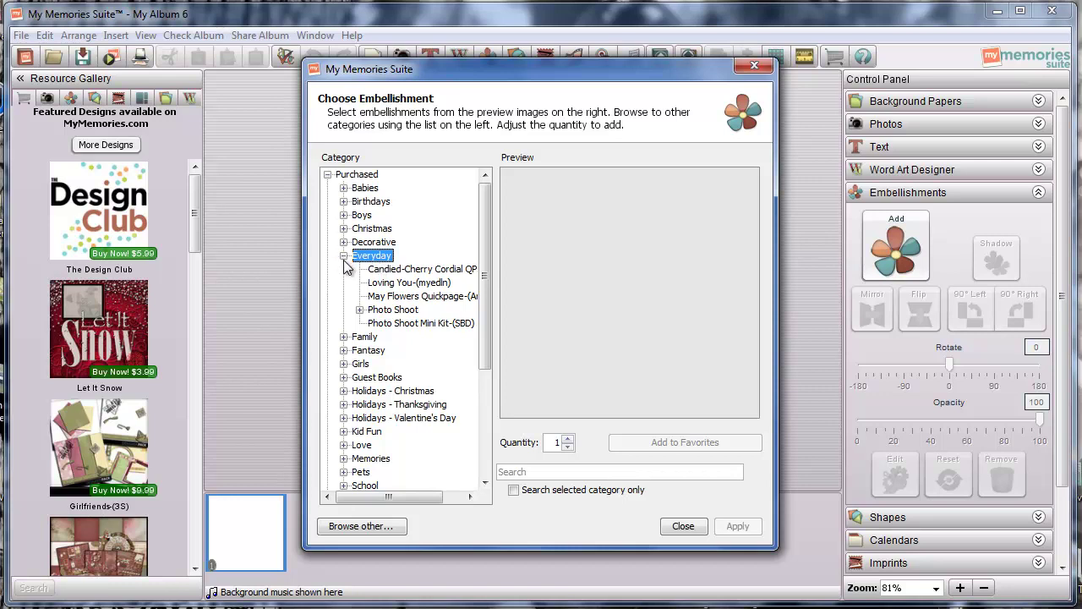
- Select the May Flowers Quickpage kit and its Quickpage-(Armina) thumbnail
click(443, 303)
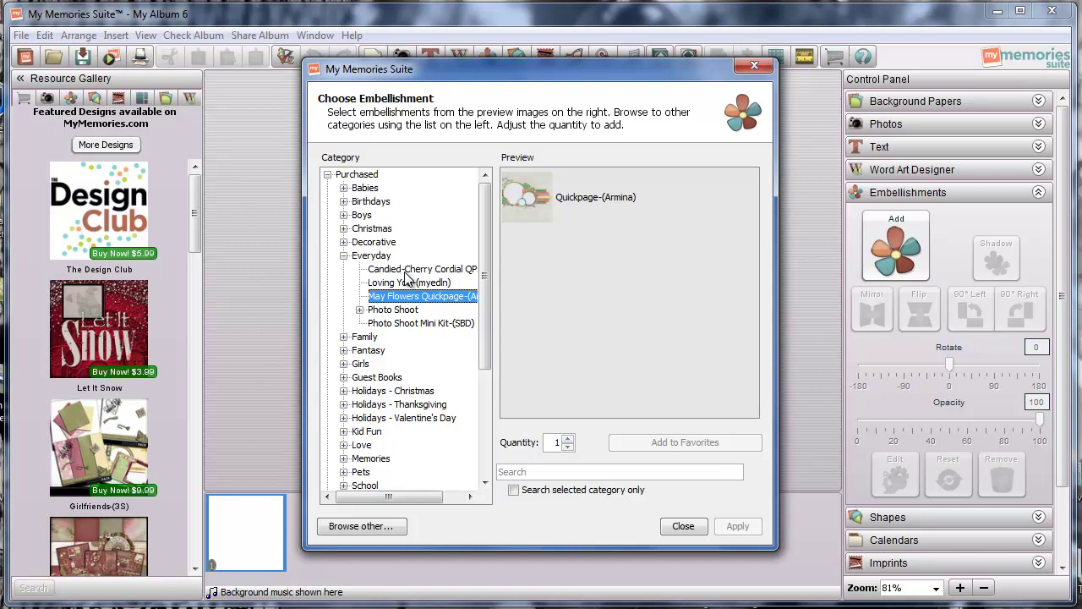
click(536, 207)
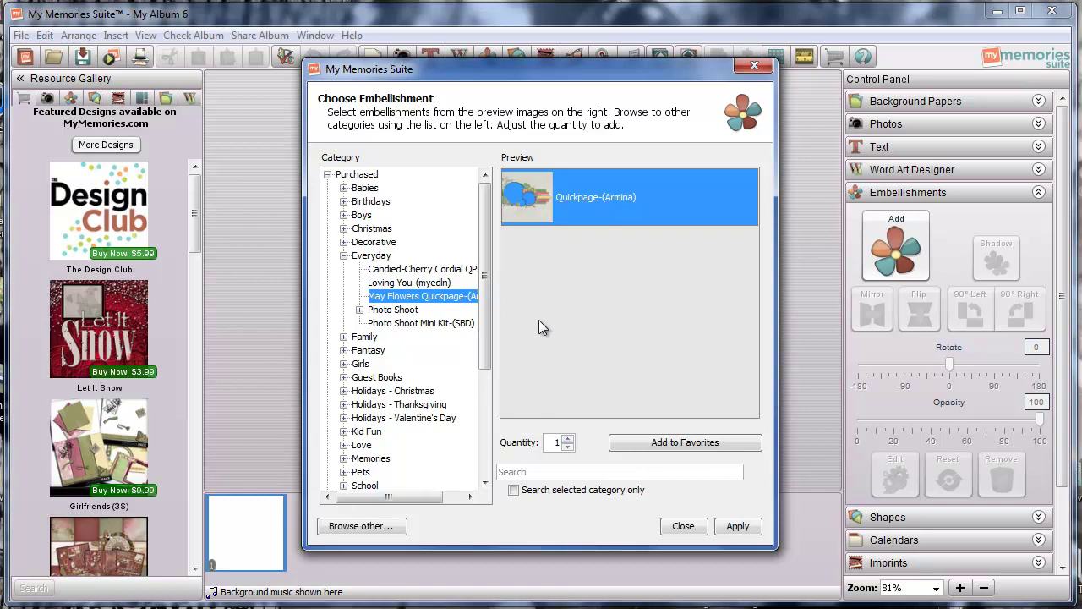
- Look through the Candied-Cherry Cordial QP previews, then return to the May Flowers Quickpage category
click(424, 269)
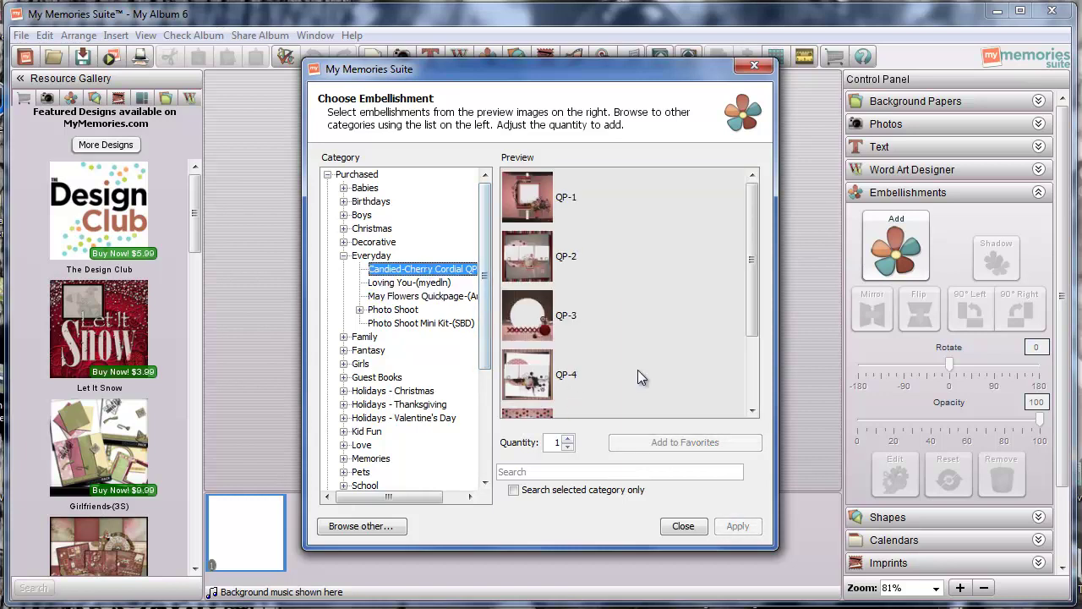
drag(752, 268, 756, 236)
drag(750, 273, 755, 241)
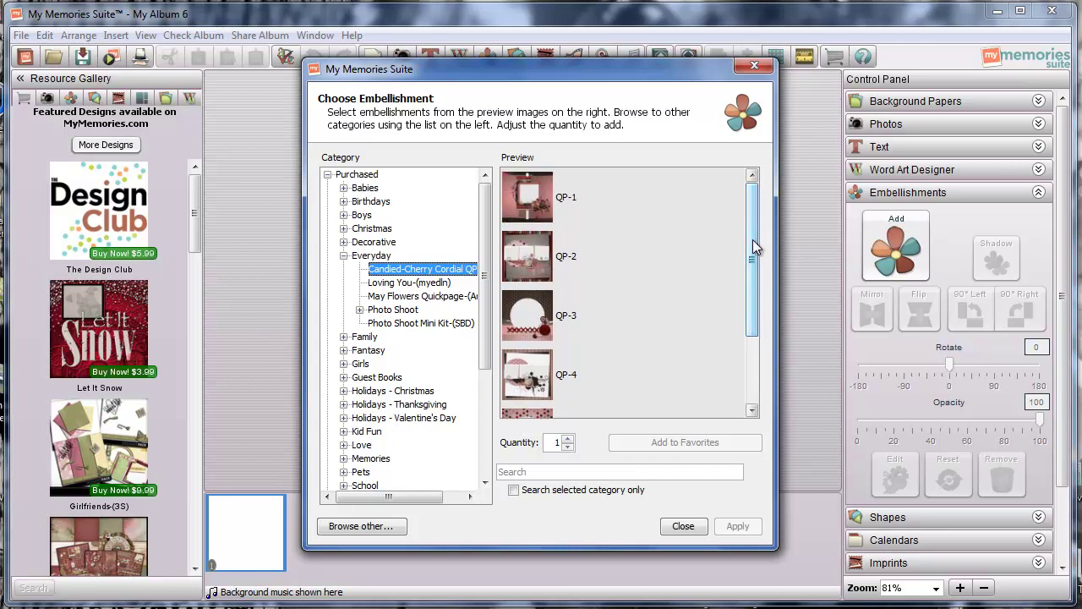
click(433, 299)
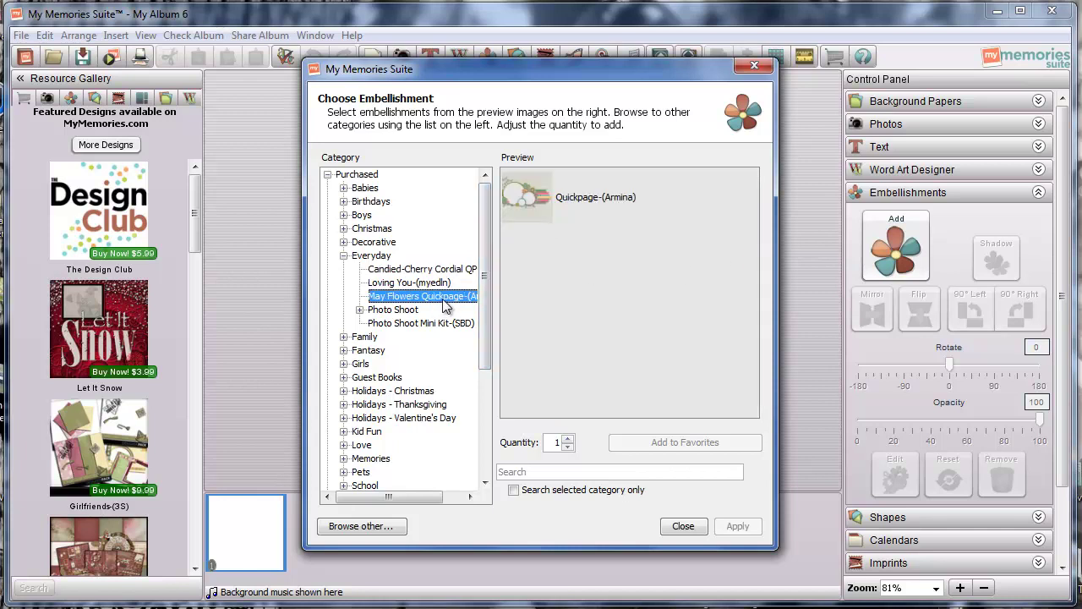
- Apply the Quickpage-(Armina) layout to the album page
click(541, 197)
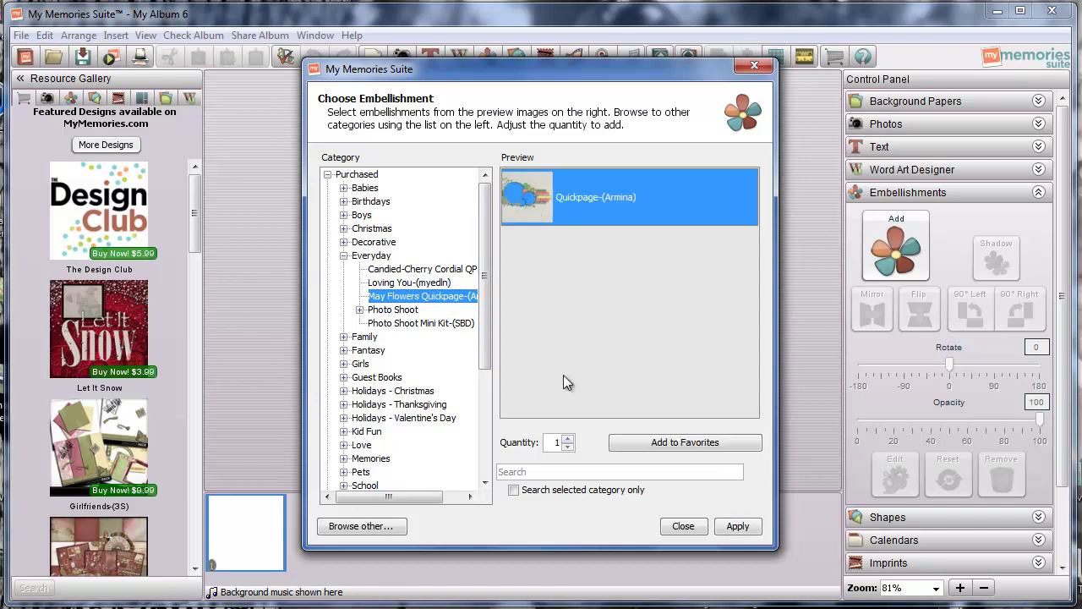
click(736, 527)
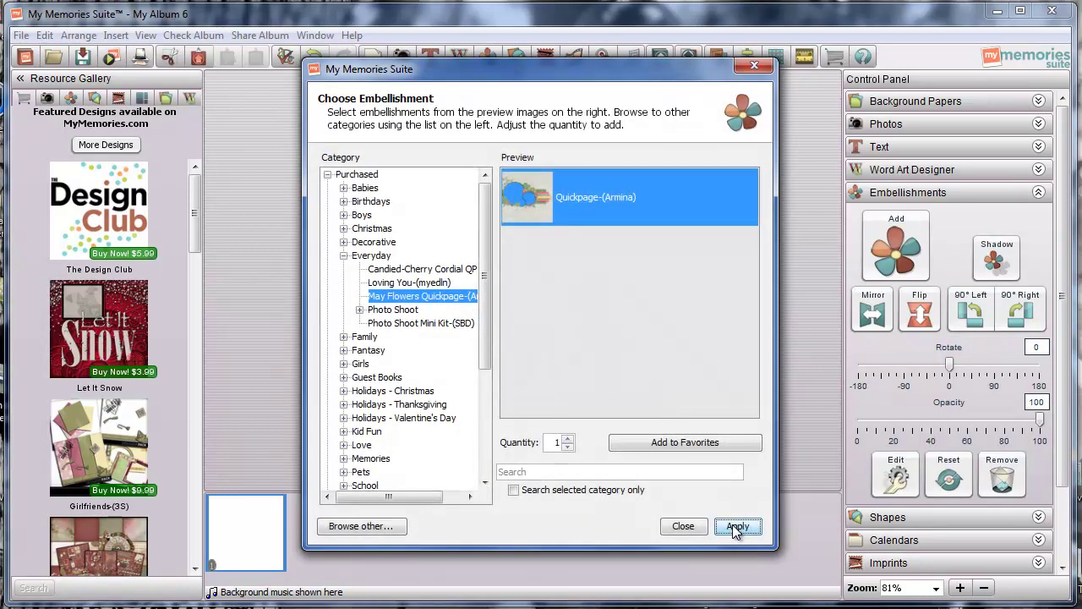
click(699, 527)
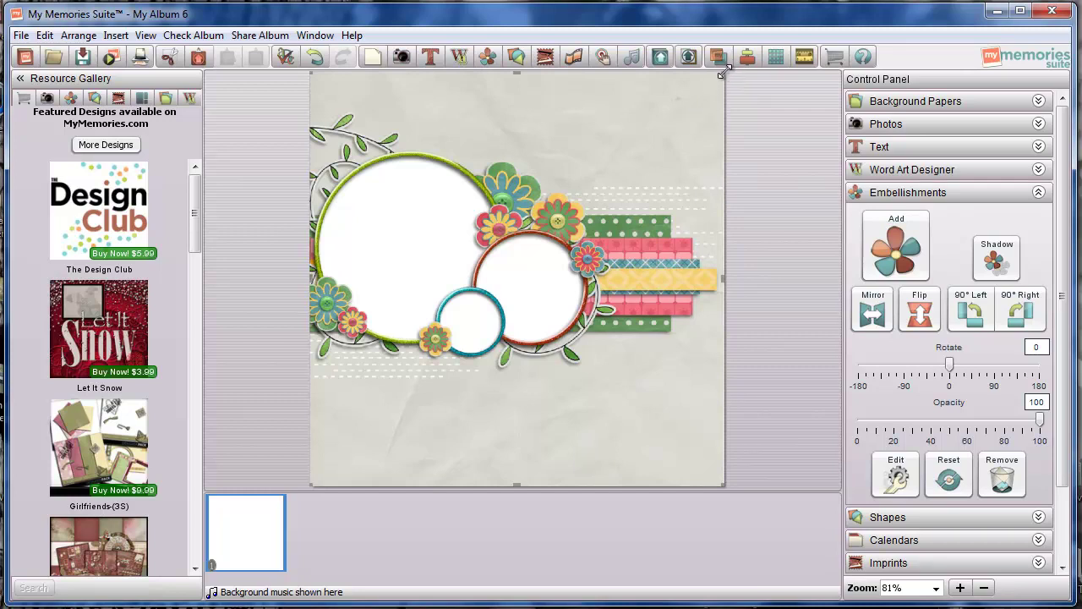
drag(724, 74, 634, 161)
drag(513, 326, 576, 280)
drag(559, 326, 496, 281)
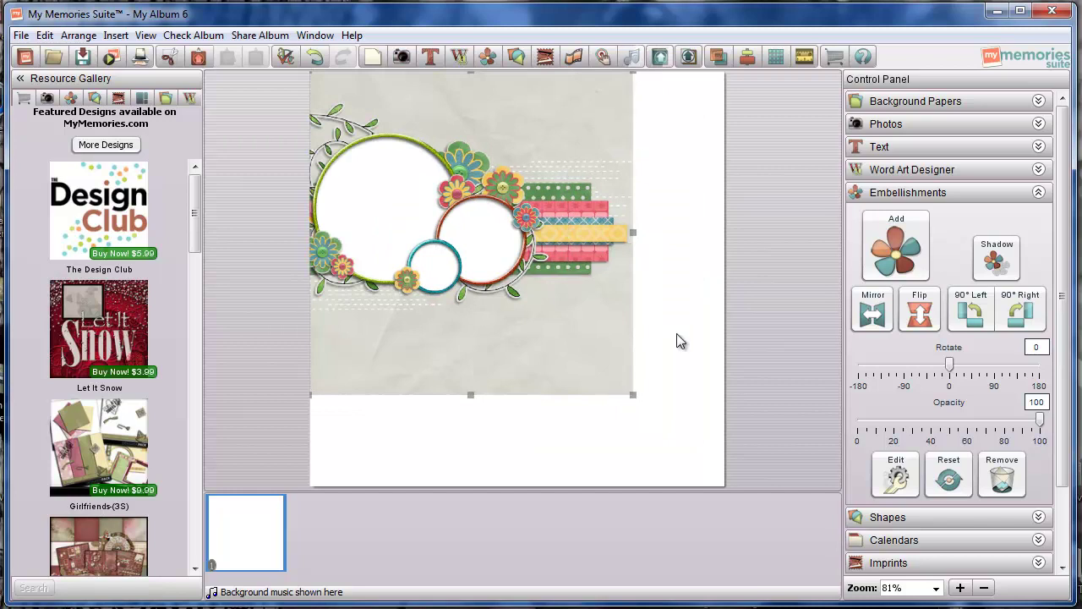
drag(633, 231, 726, 227)
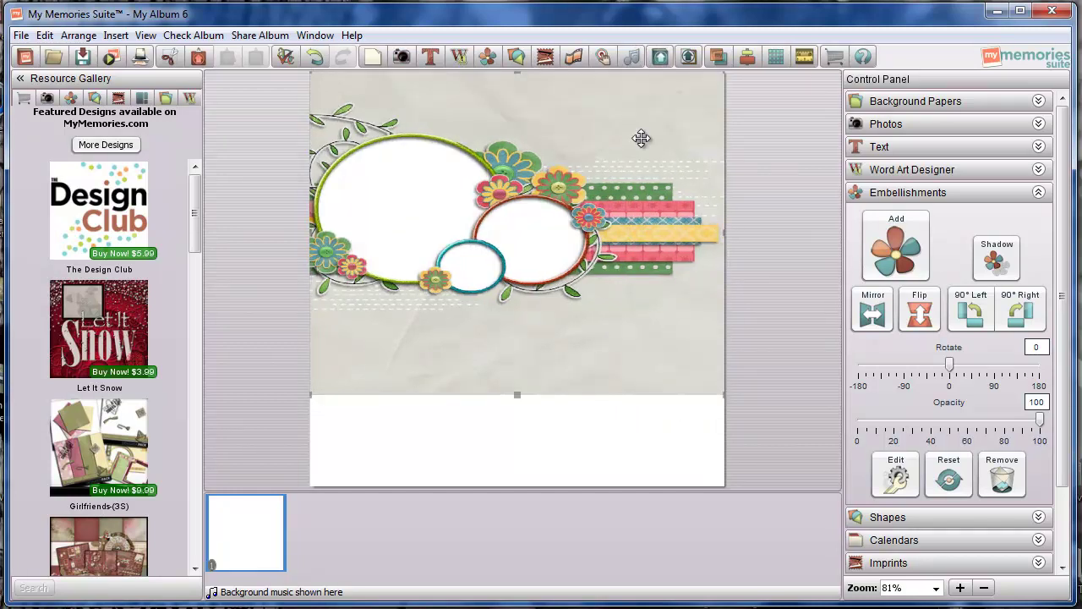
click(313, 59)
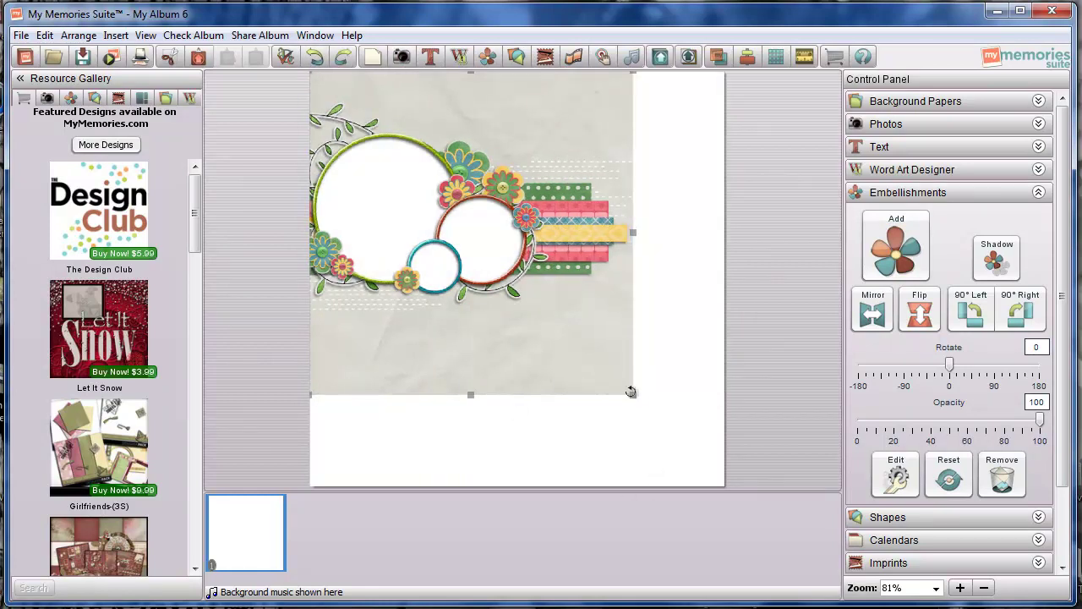
drag(630, 395, 703, 488)
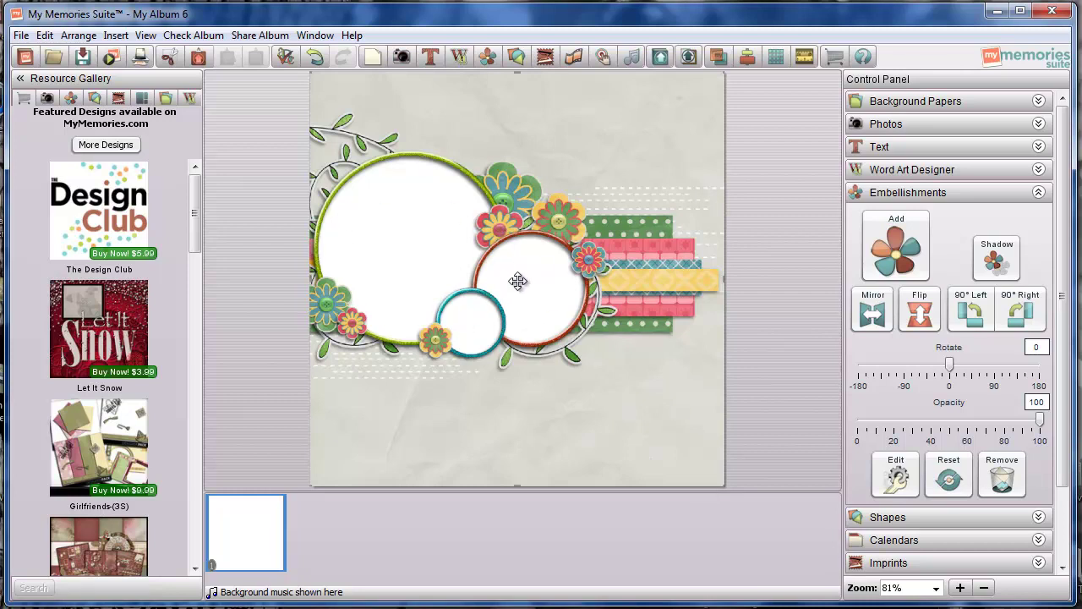
- Add a drop shadow to the Armina quickpage: 95% opacity, blur 2, 3-pixel offset
click(994, 259)
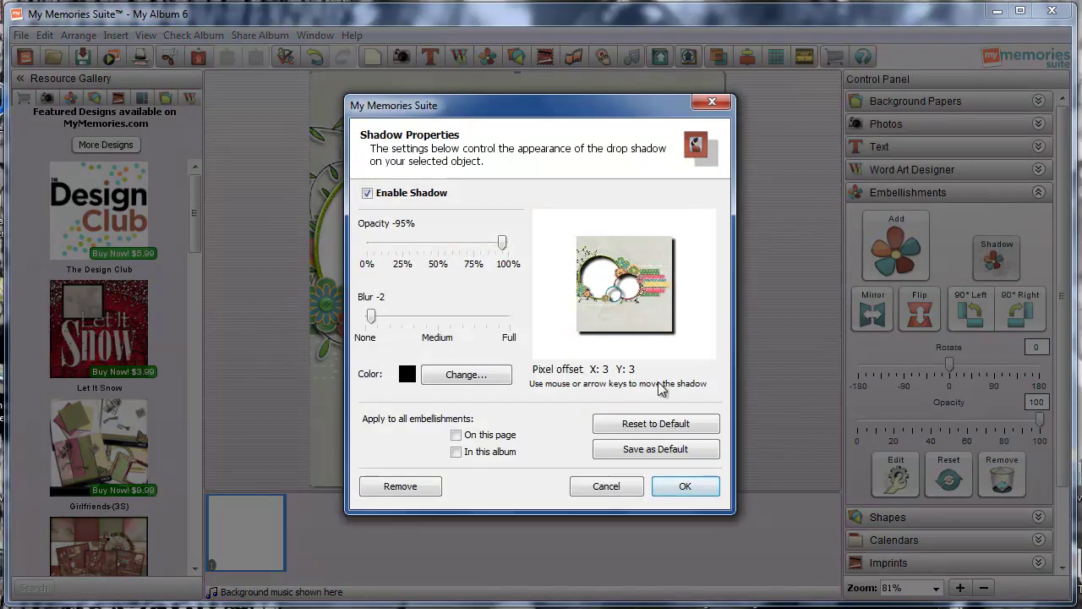
click(682, 479)
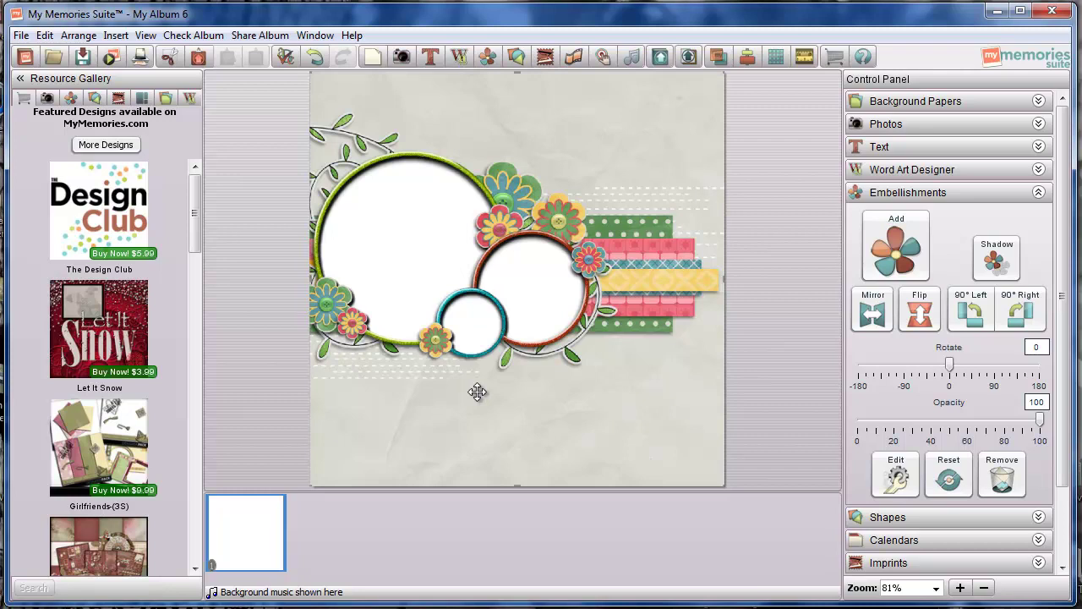
- Collapse the Embellishments section of the Control Panel and expand the Photos section
click(1043, 192)
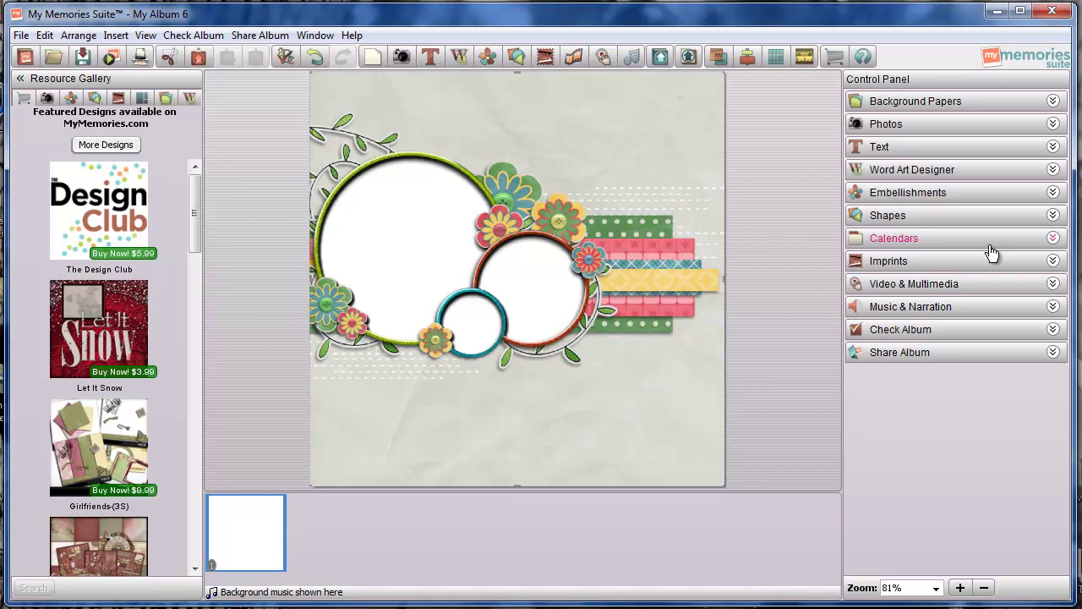
click(901, 127)
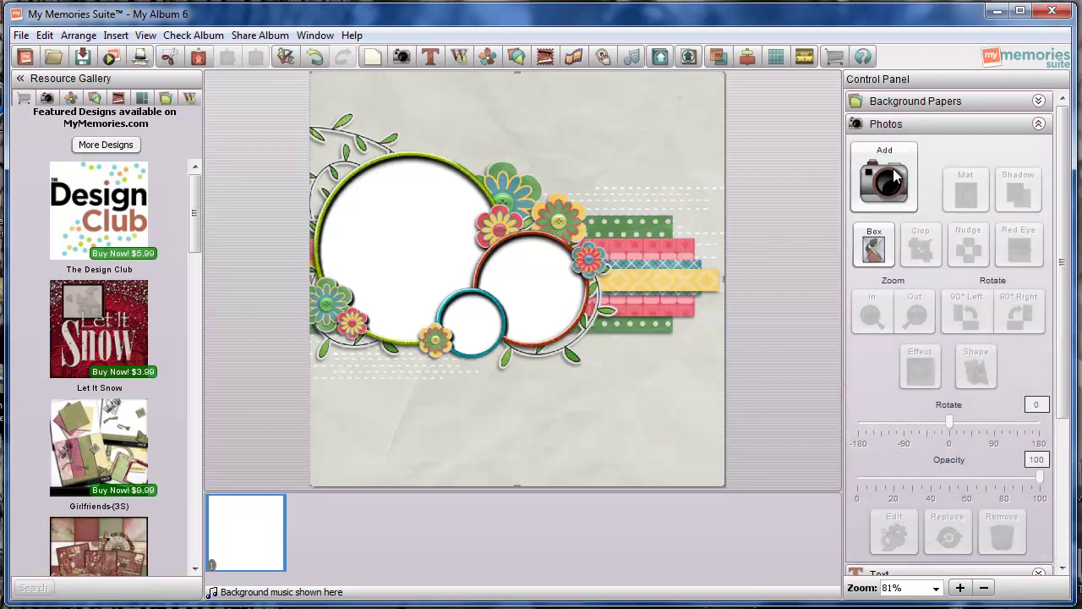
- Add a photo box over the quickpage's large white circle, shape it Circle/Oval, and fit it
click(876, 255)
drag(503, 299, 370, 245)
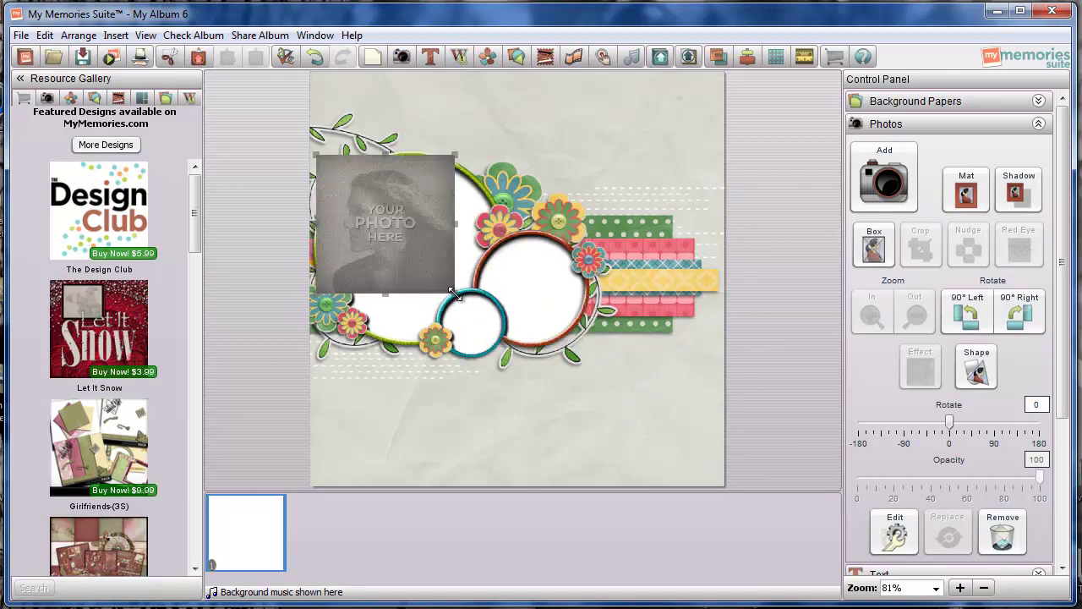
drag(455, 294, 505, 344)
drag(505, 153, 491, 168)
drag(447, 208, 453, 196)
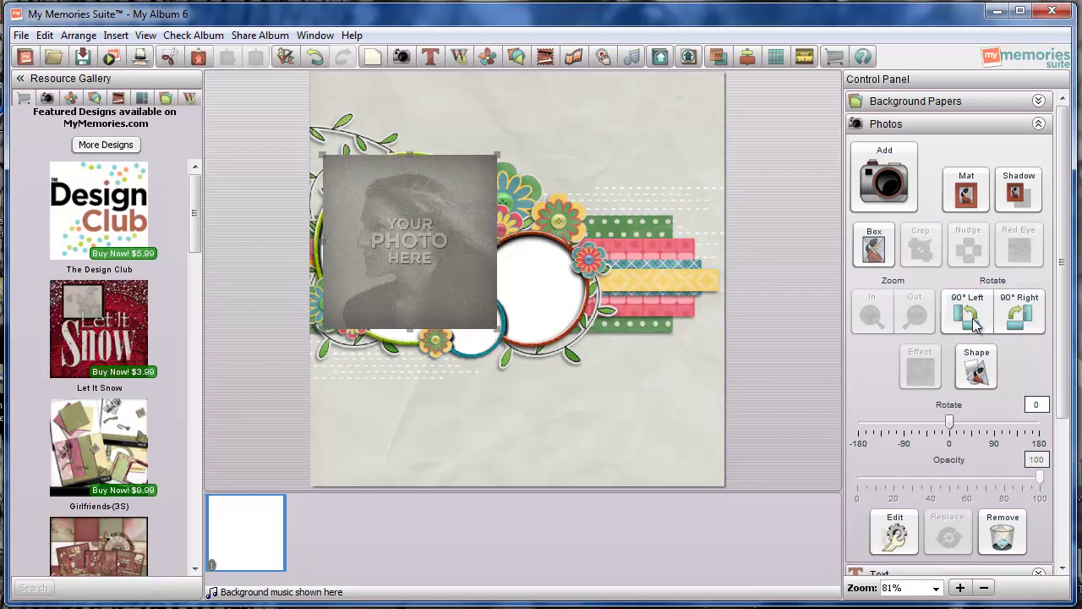
click(973, 366)
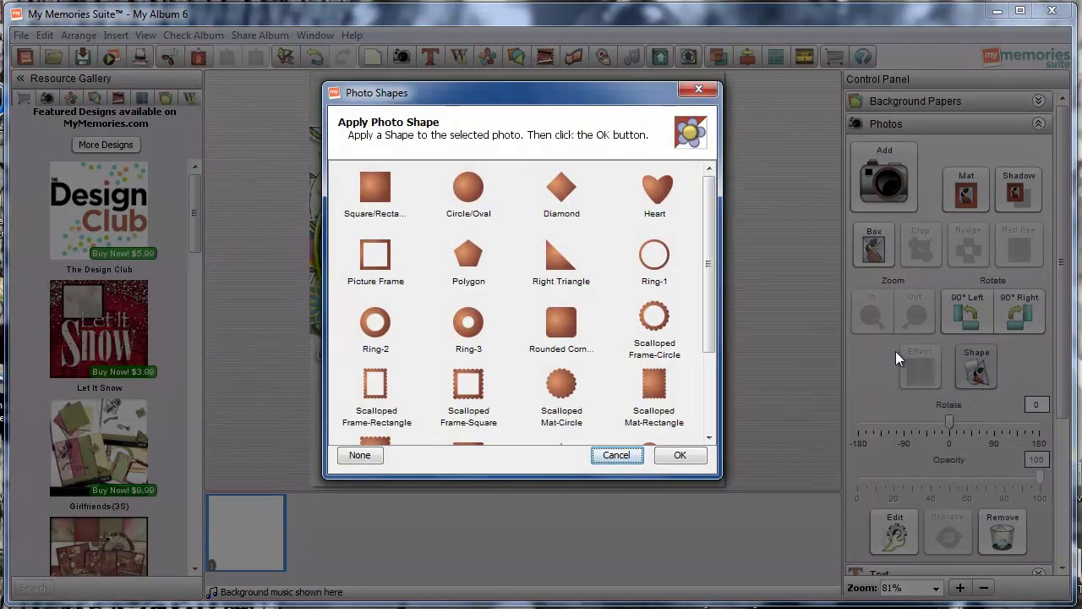
click(686, 460)
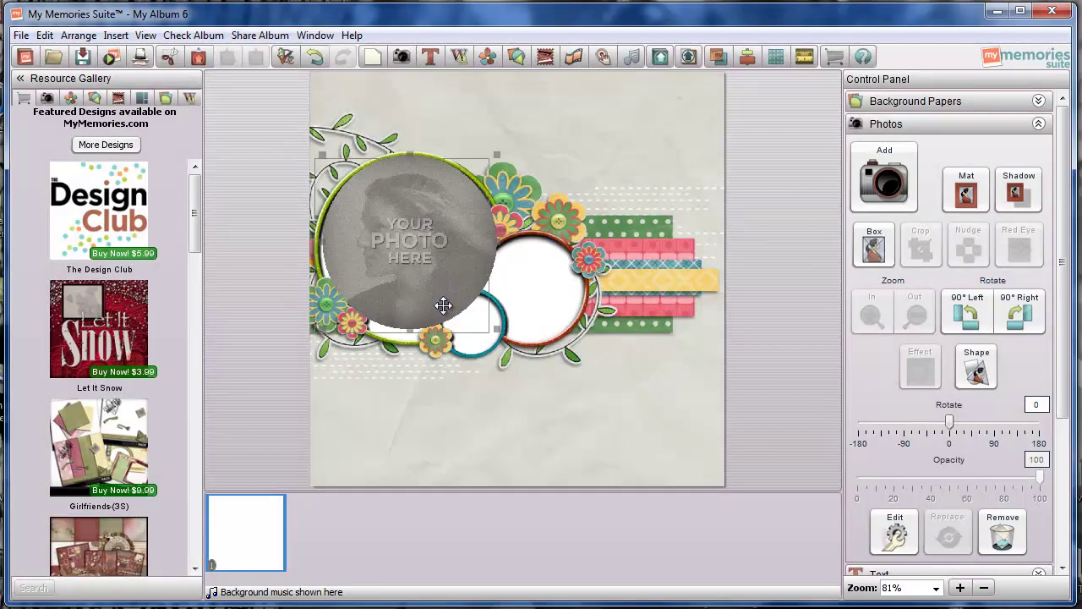
drag(489, 337, 508, 355)
drag(442, 288, 439, 278)
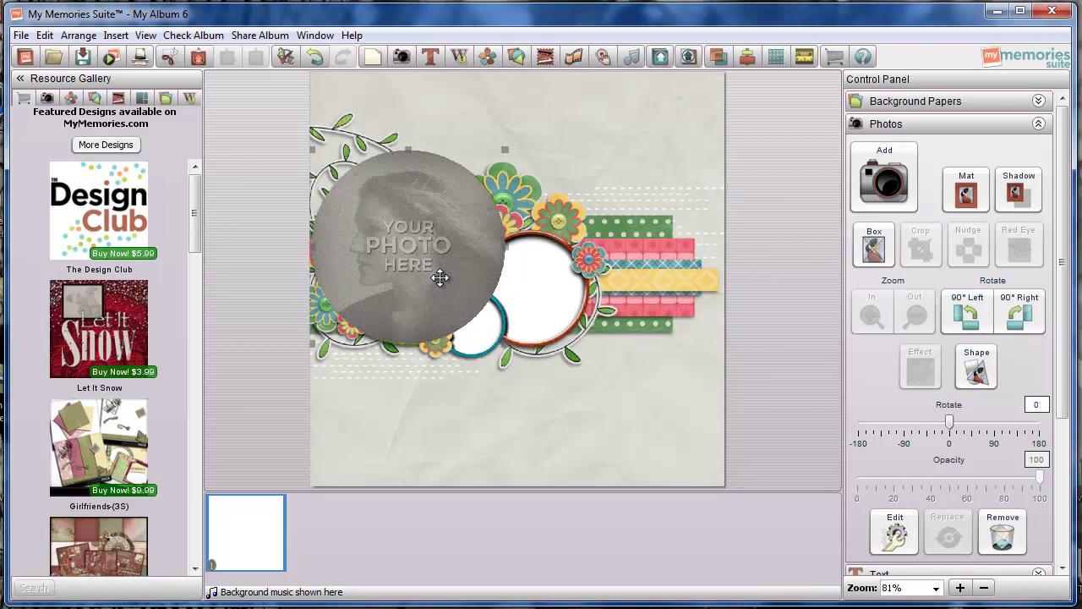
- Drop the second baby photo from the Desktop gallery into the circle and send it to back
click(46, 98)
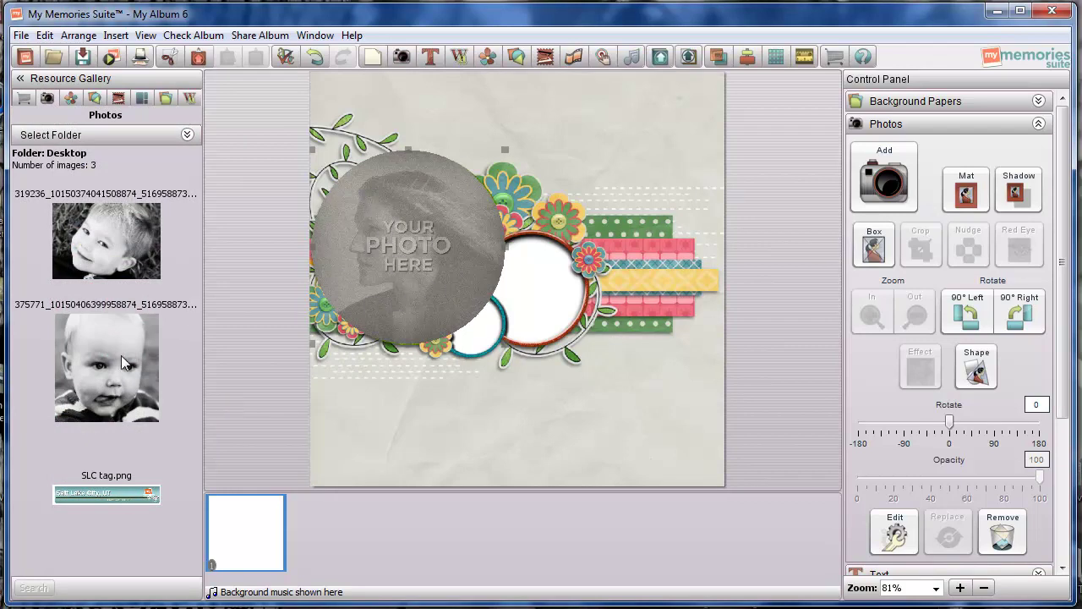
drag(110, 360, 411, 209)
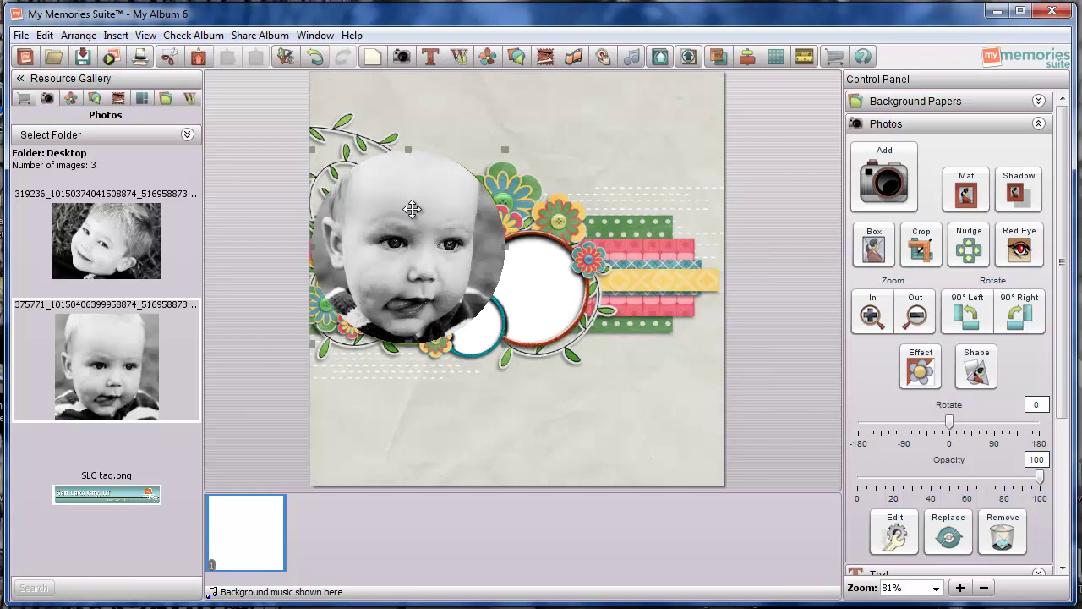
right_click(412, 209)
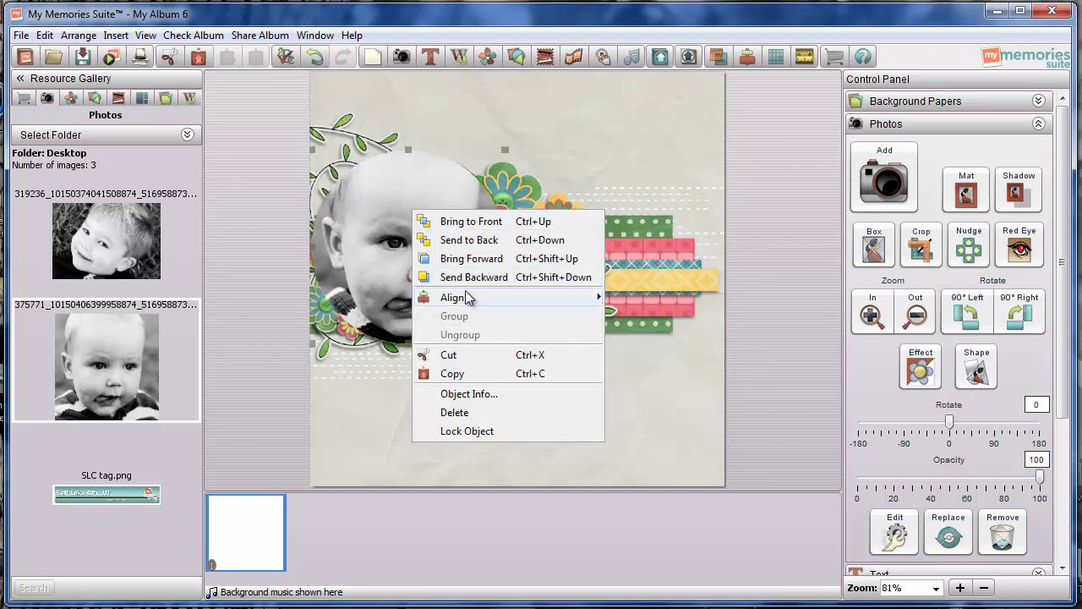
click(469, 240)
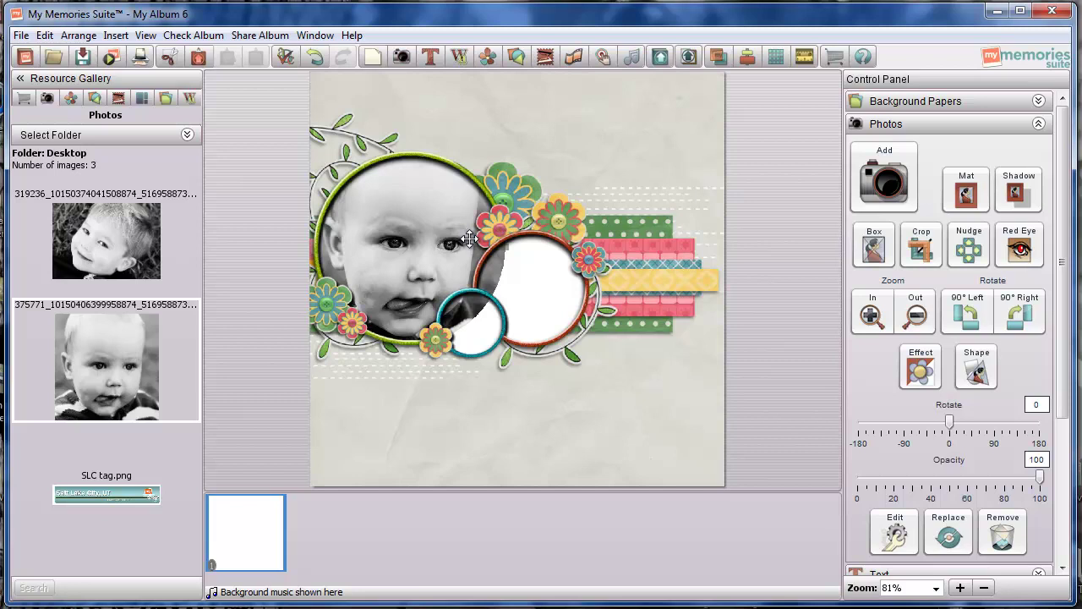
- Undo the last photo change, then add and shrink a Circle/Oval photo placeholder
click(314, 56)
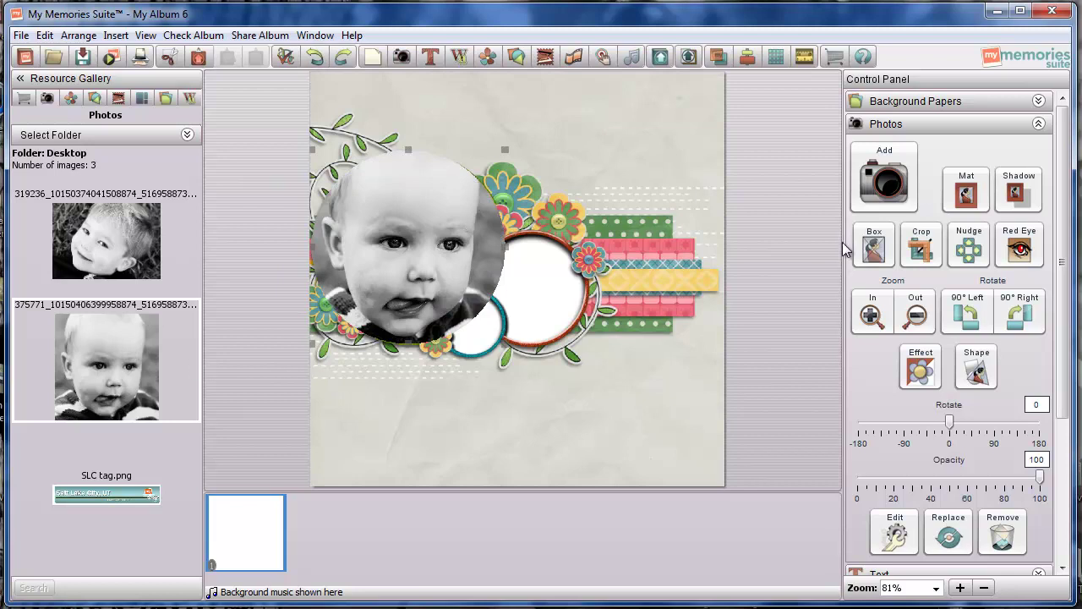
click(874, 245)
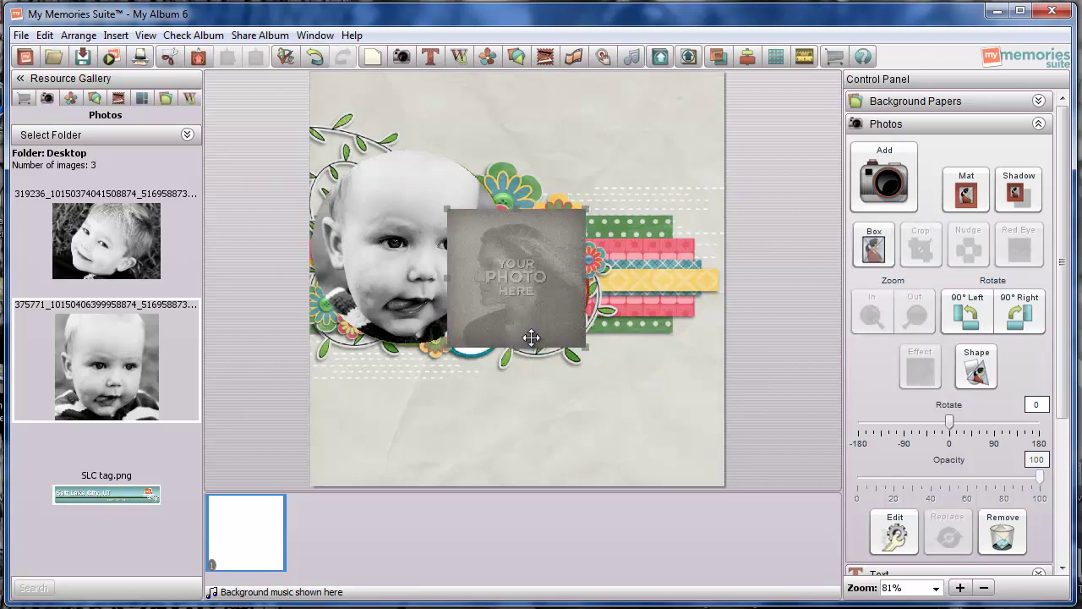
drag(585, 209, 561, 233)
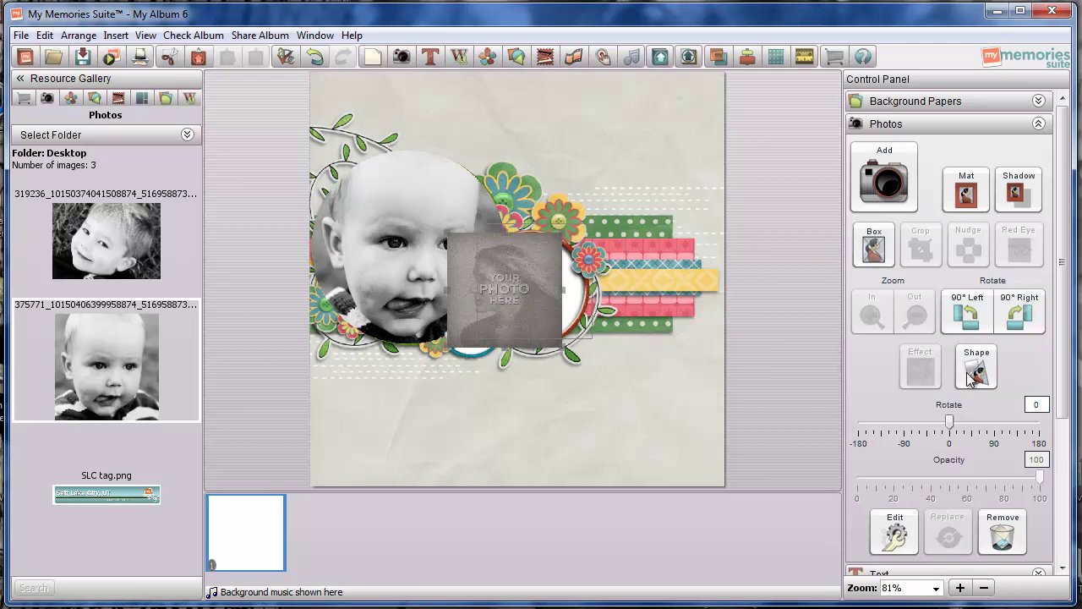
click(977, 365)
click(470, 181)
click(675, 455)
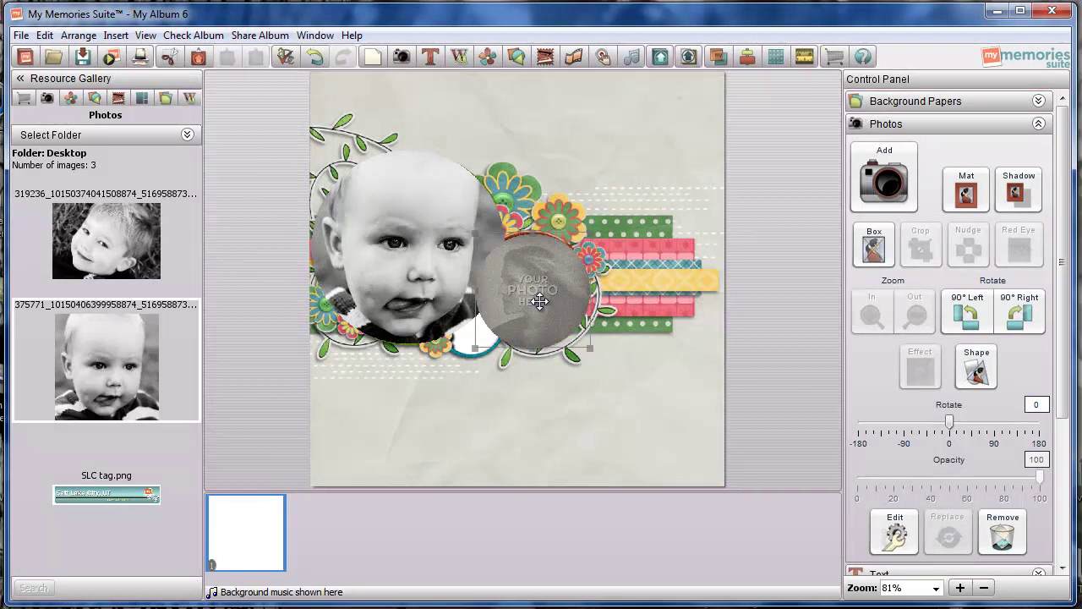
- Add another Circle/Oval placeholder and move it down over the small circle between the circles
click(541, 298)
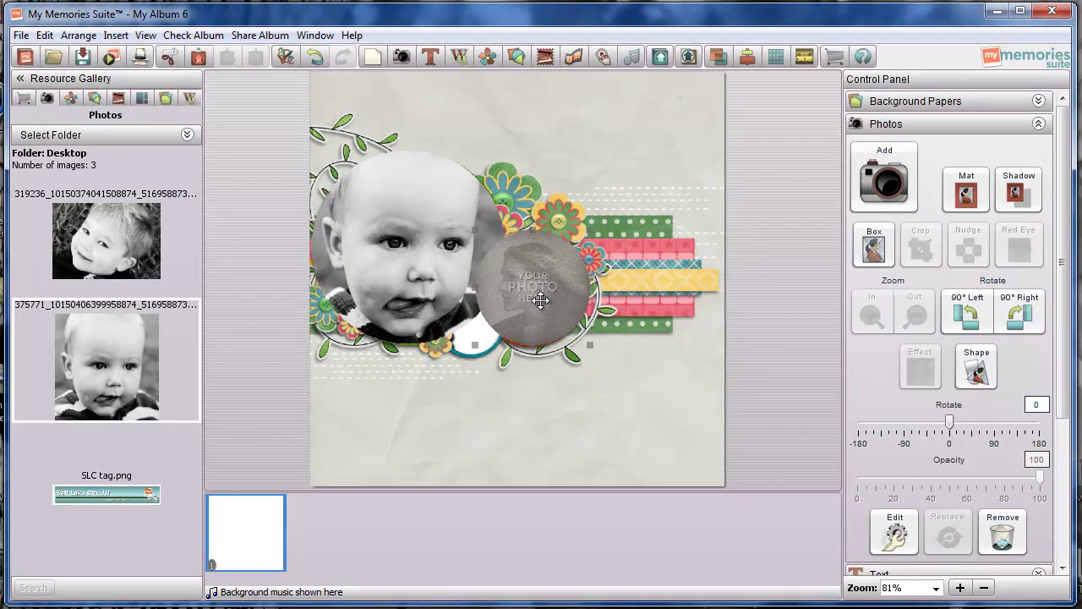
click(874, 249)
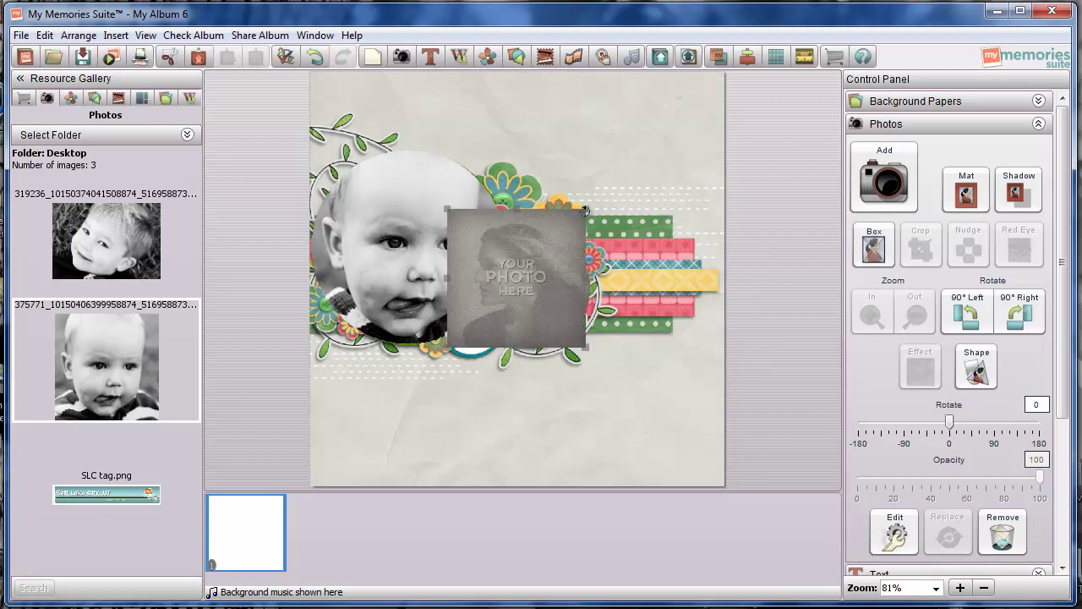
drag(526, 269, 471, 333)
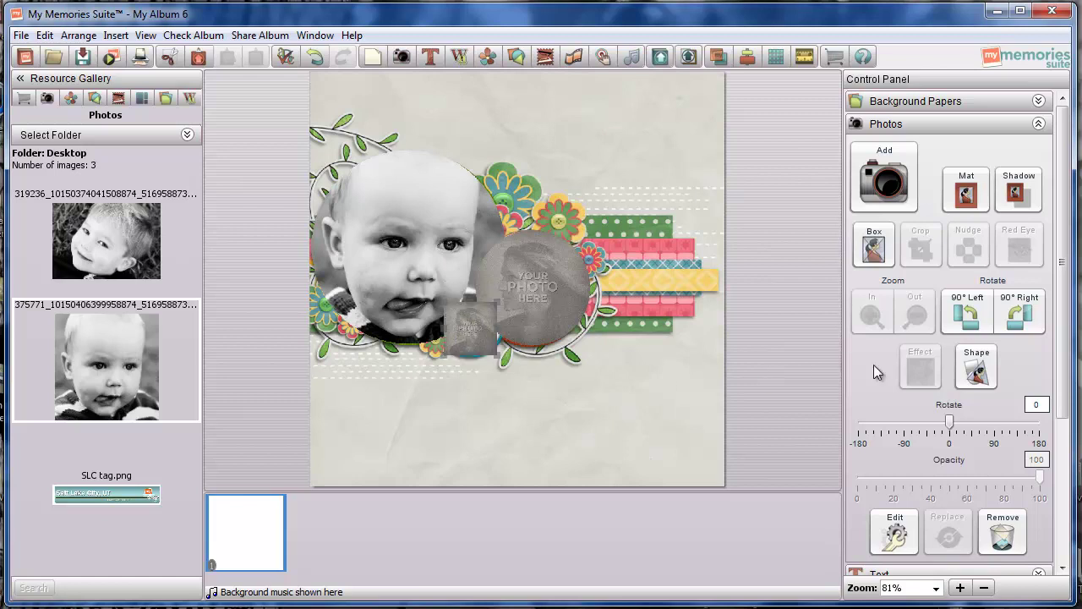
click(977, 368)
click(472, 191)
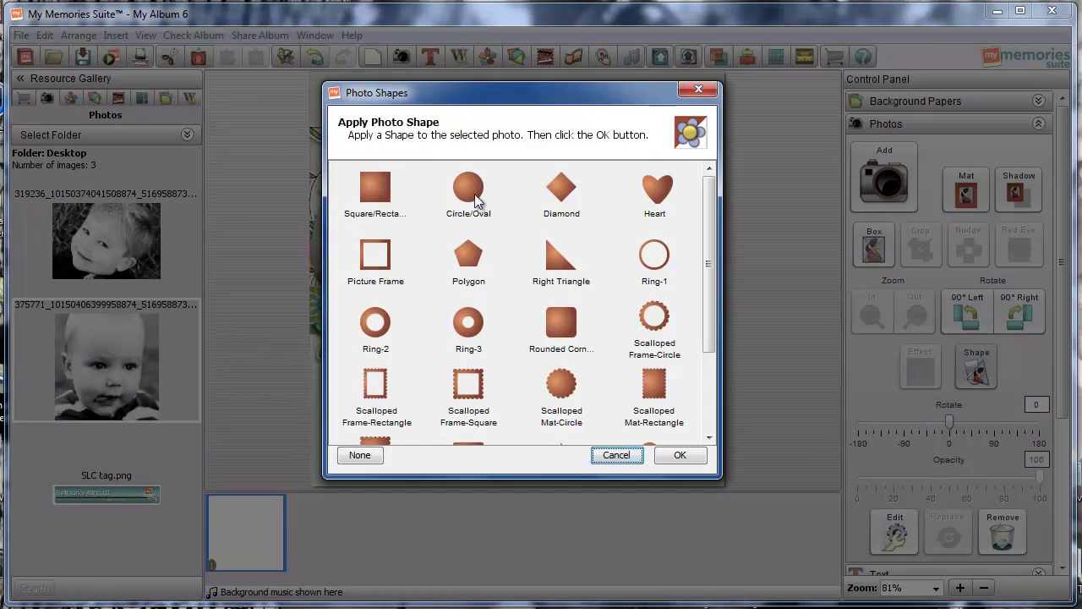
click(679, 455)
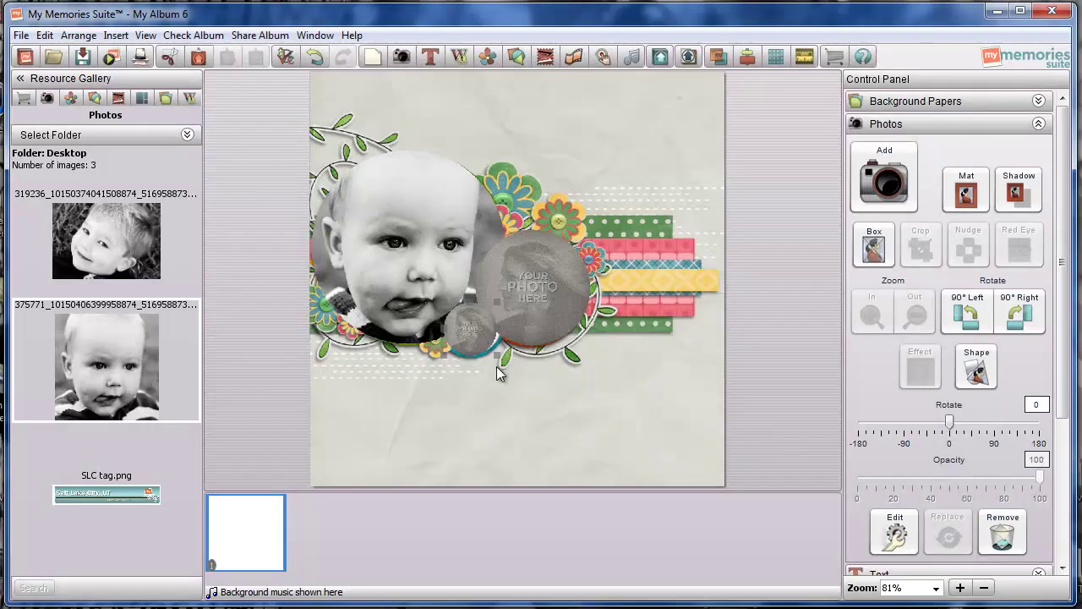
drag(473, 337, 473, 340)
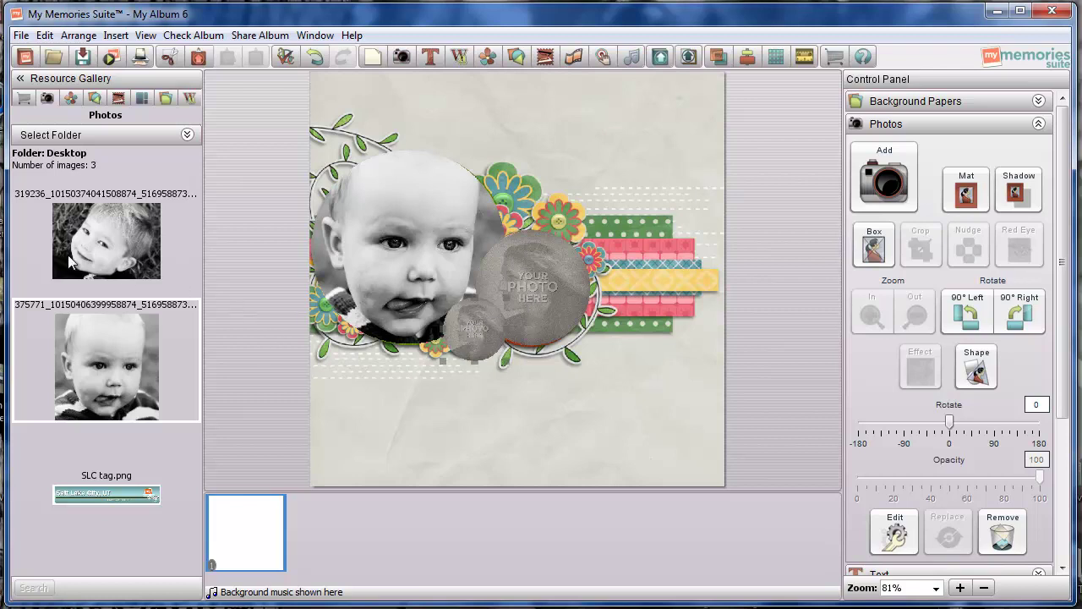
- Drag the smiling baby photo into the small circle and the medium 'Your Photo Here' circle
drag(81, 254, 261, 391)
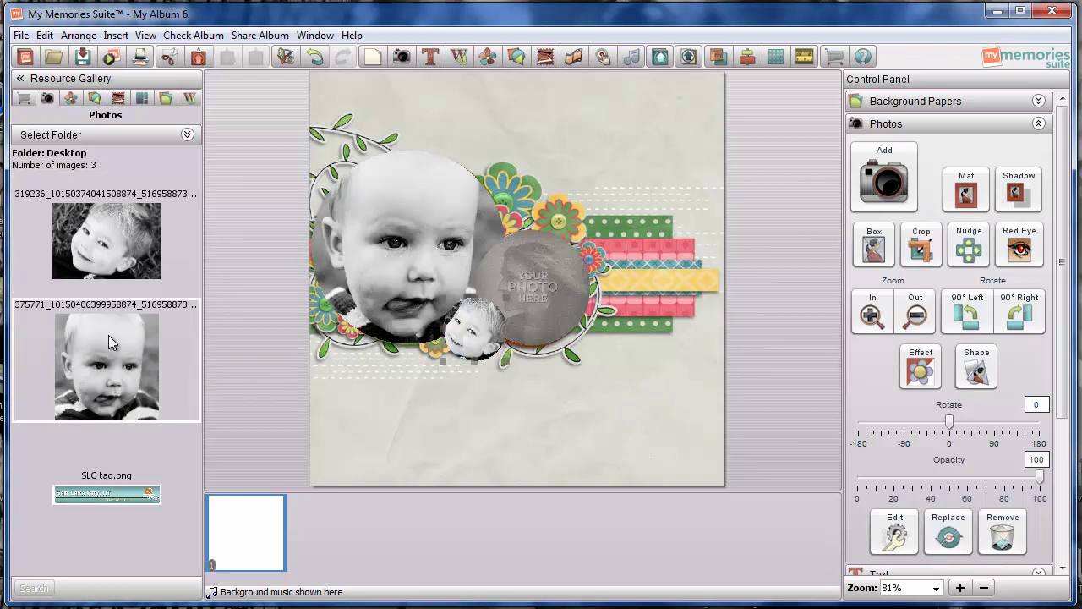
drag(142, 251, 530, 279)
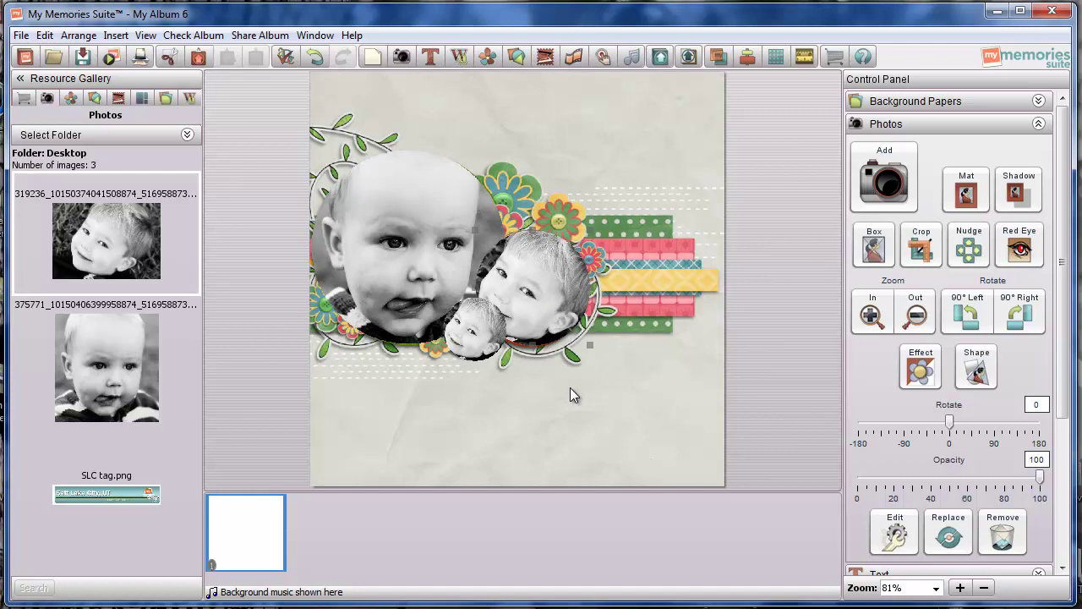
click(406, 245)
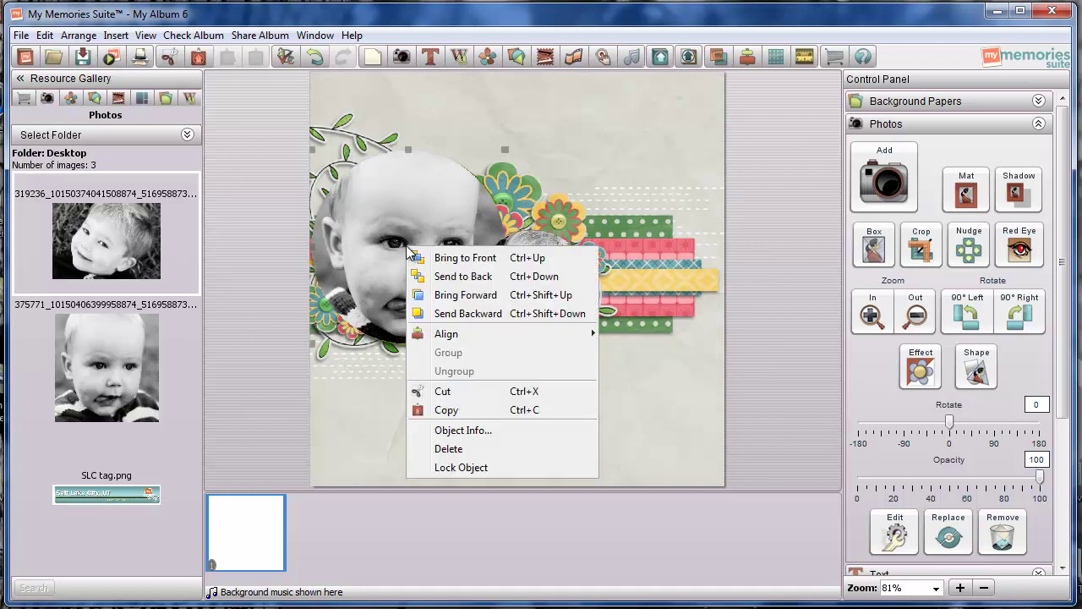
click(622, 404)
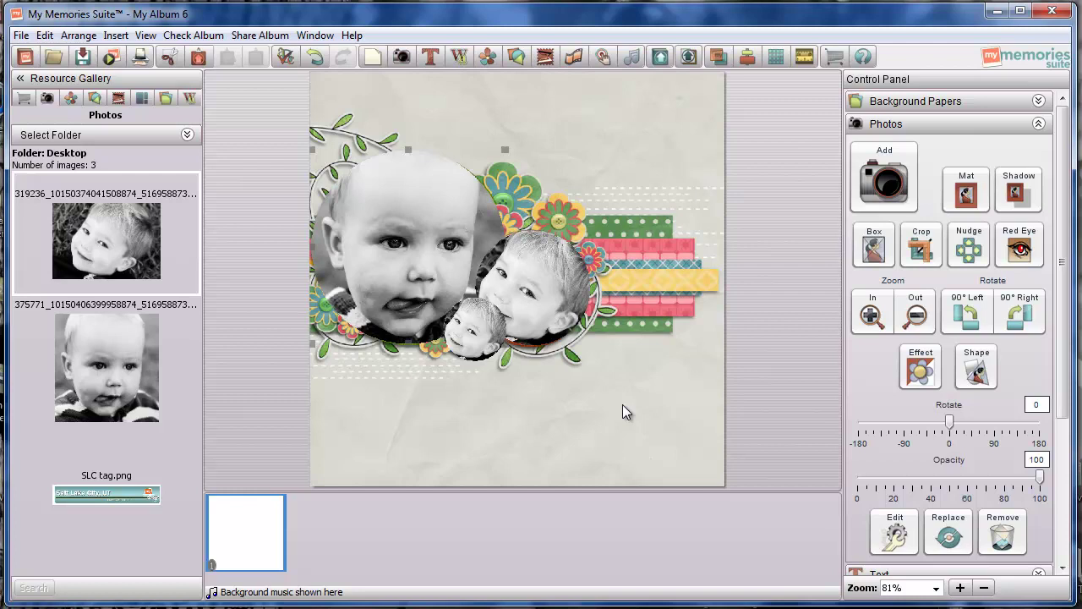
- Select the full-page quick-page overlay and bring it to front over the three photos
click(622, 404)
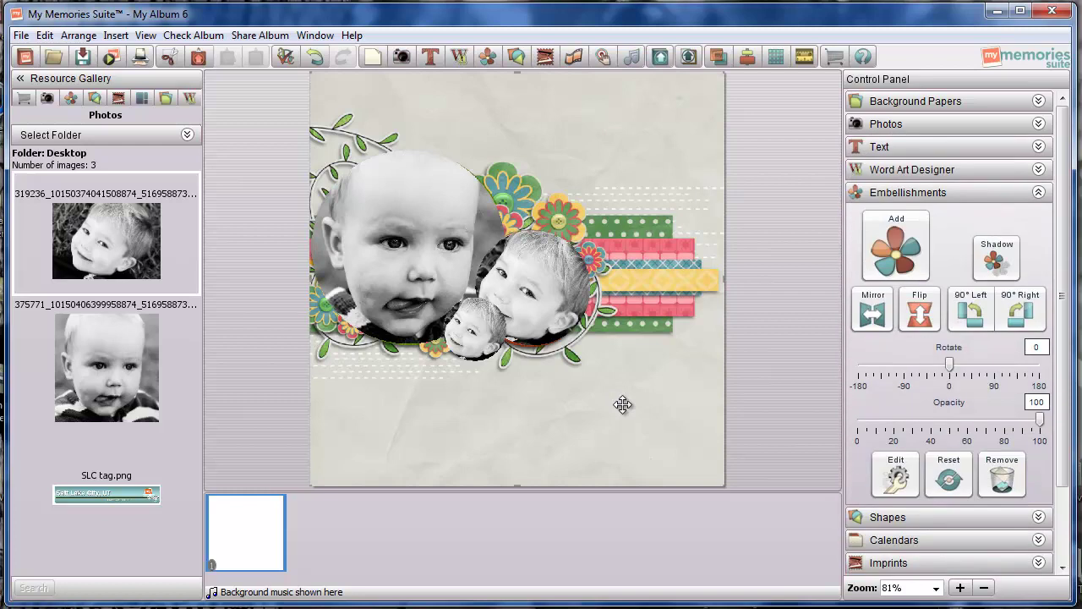
right_click(663, 398)
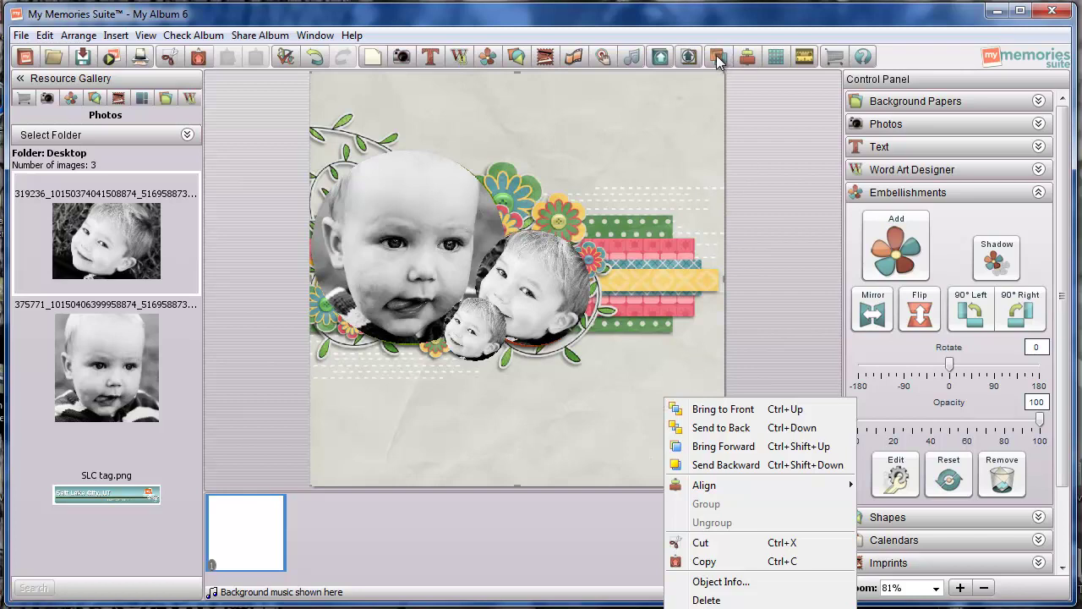
click(718, 410)
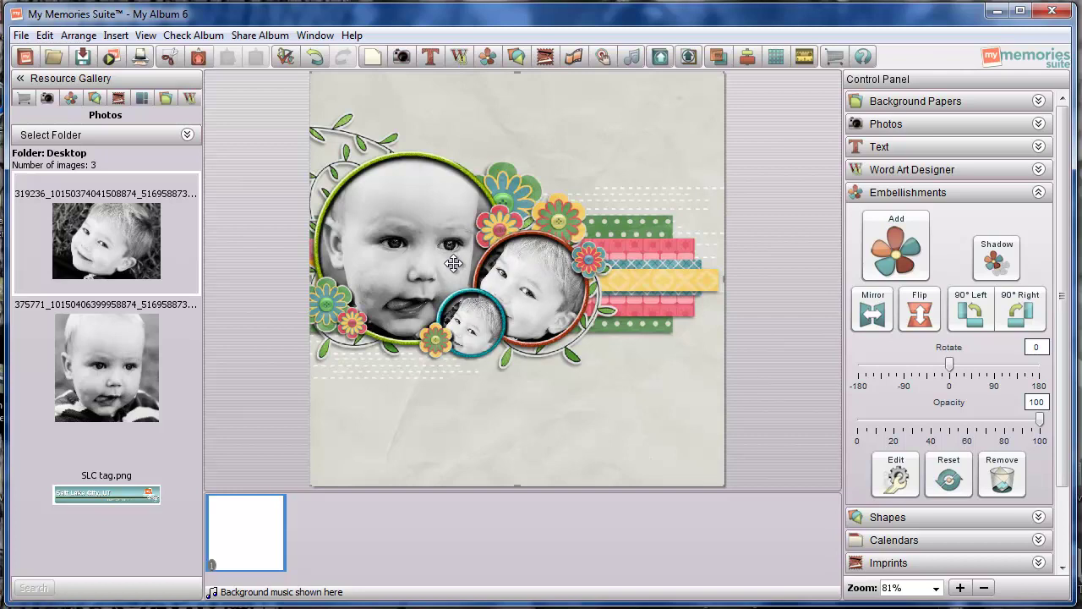
- Add a new page holding the Candied-Cherry Cordial QP-5 quick page with a drop shadow
click(372, 55)
click(682, 465)
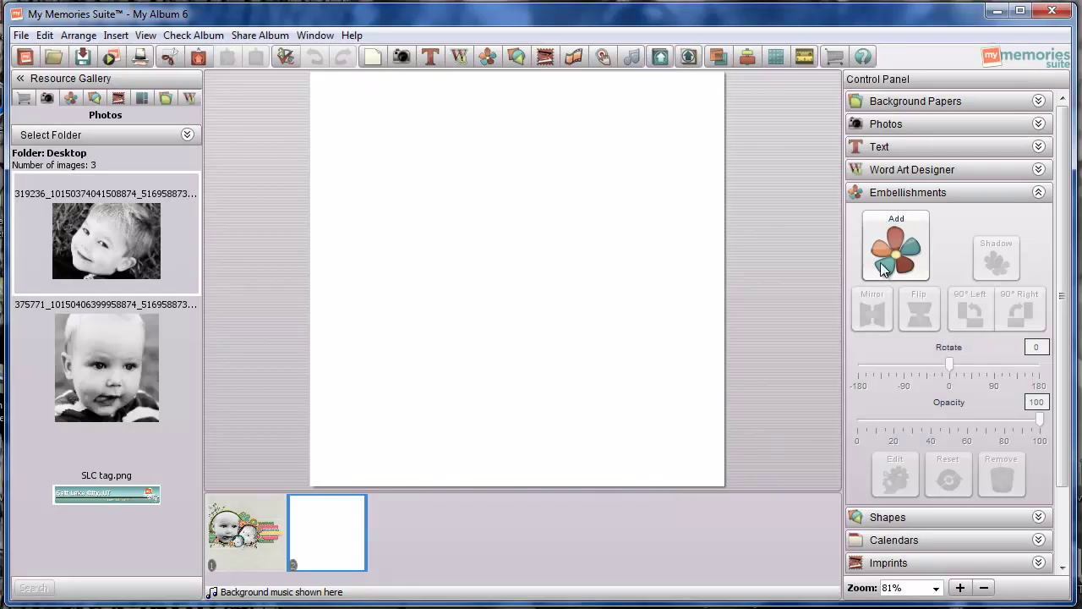
click(892, 239)
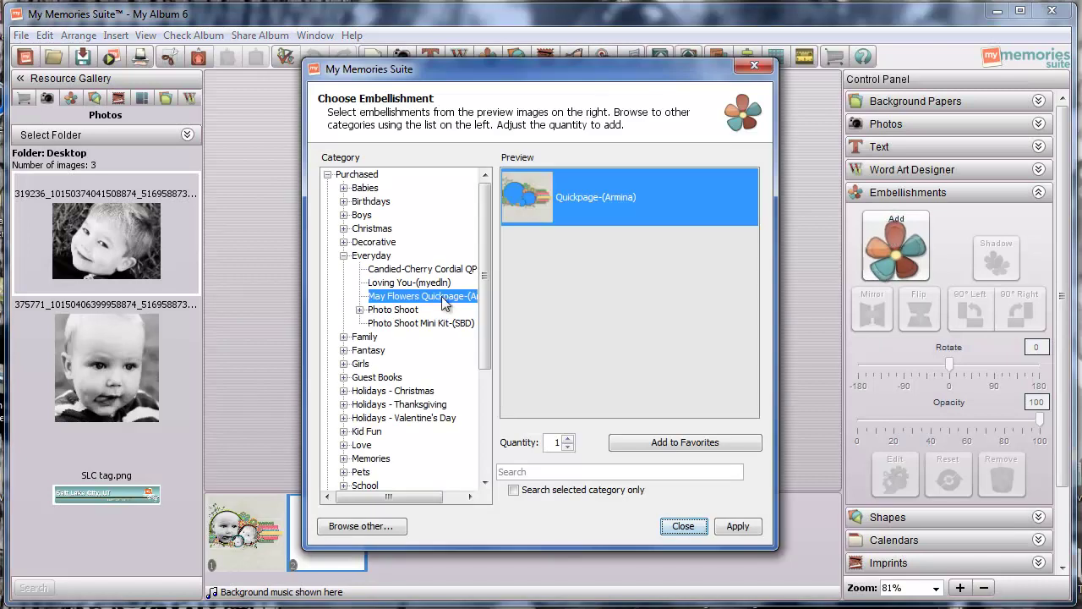
click(397, 269)
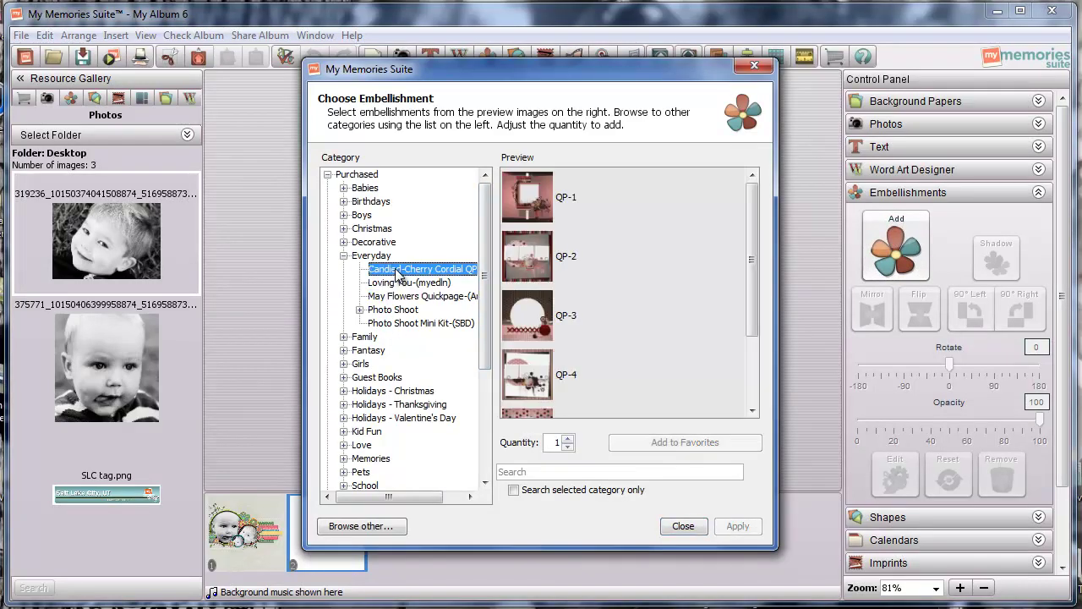
drag(753, 245, 753, 311)
click(533, 352)
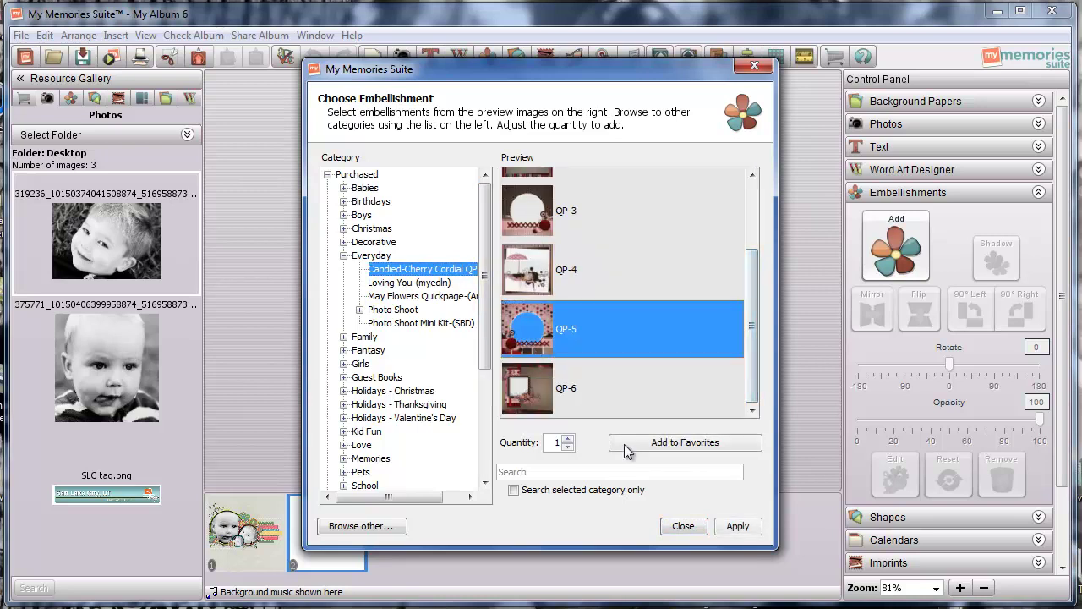
click(735, 528)
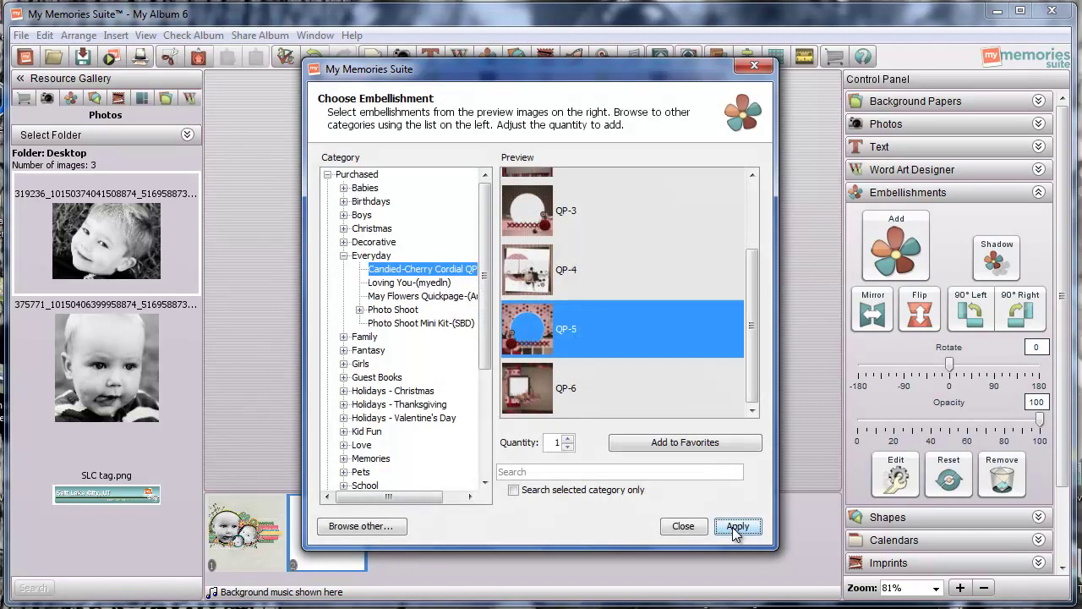
click(682, 526)
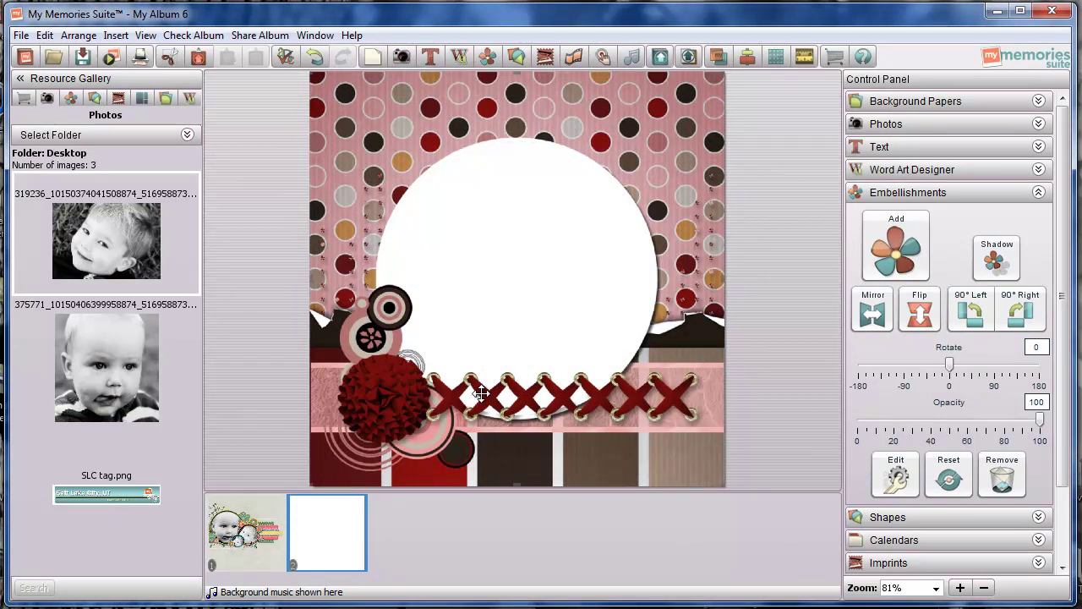
click(997, 258)
click(677, 487)
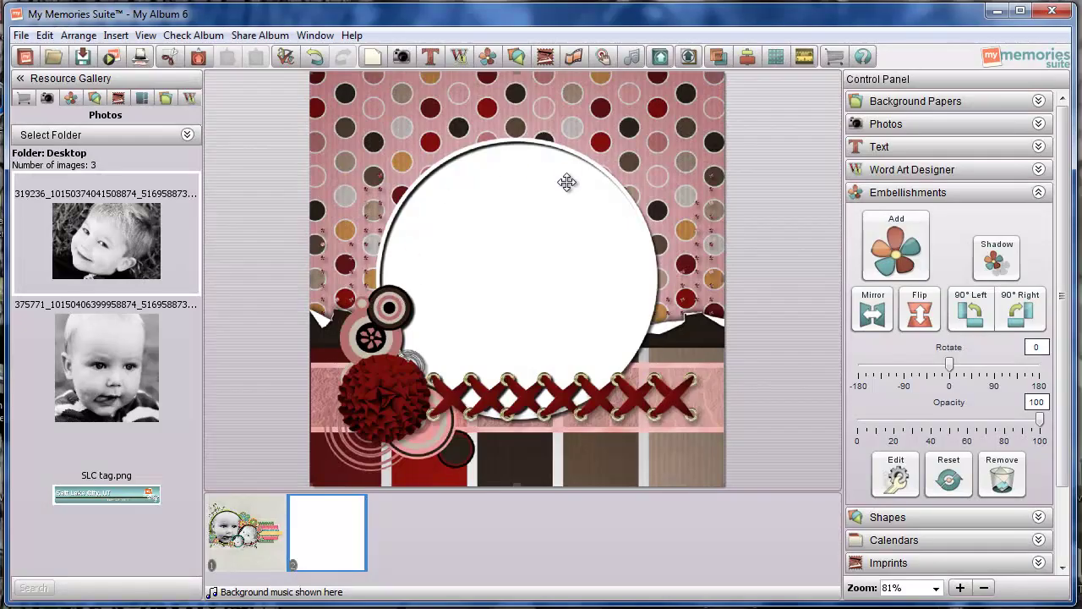
- Add a photo box sized over the white circle and give it the Circle/Oval shape
click(918, 125)
click(875, 247)
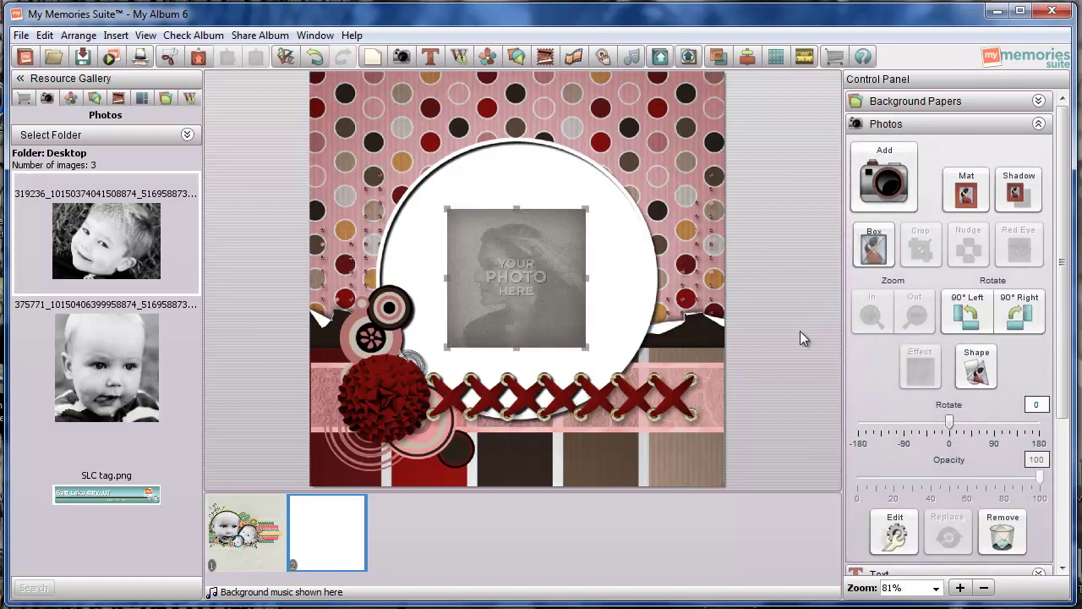
drag(508, 272, 456, 220)
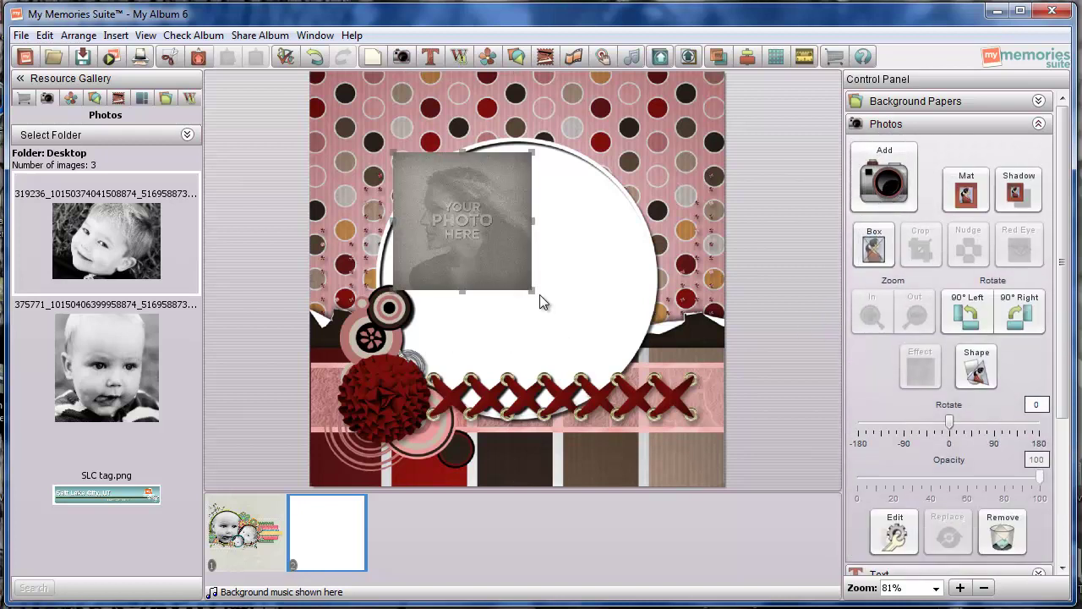
drag(530, 289, 653, 411)
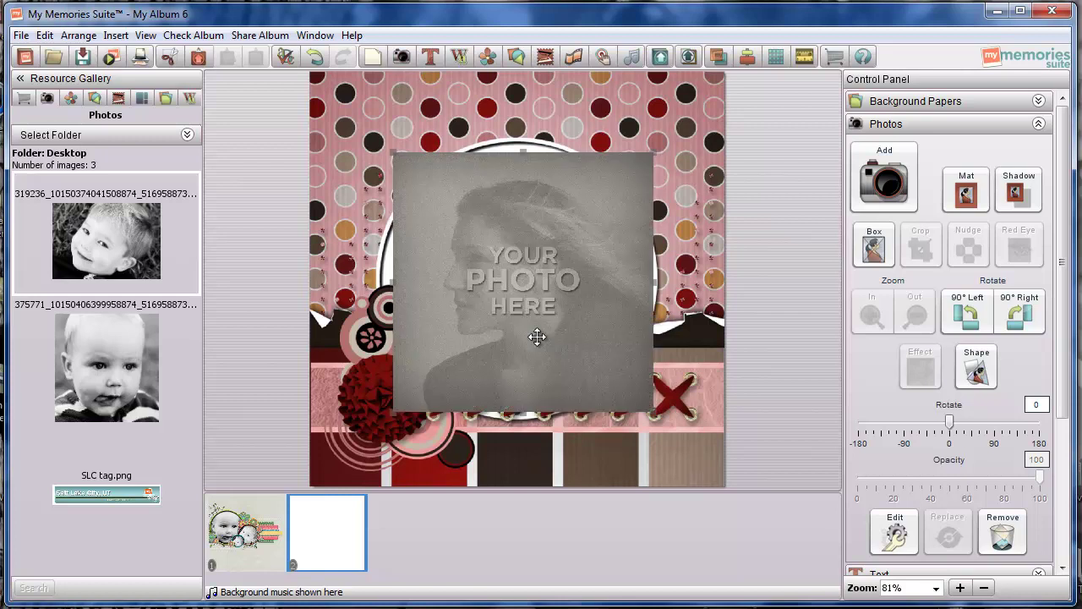
drag(524, 326, 526, 330)
click(976, 368)
click(466, 187)
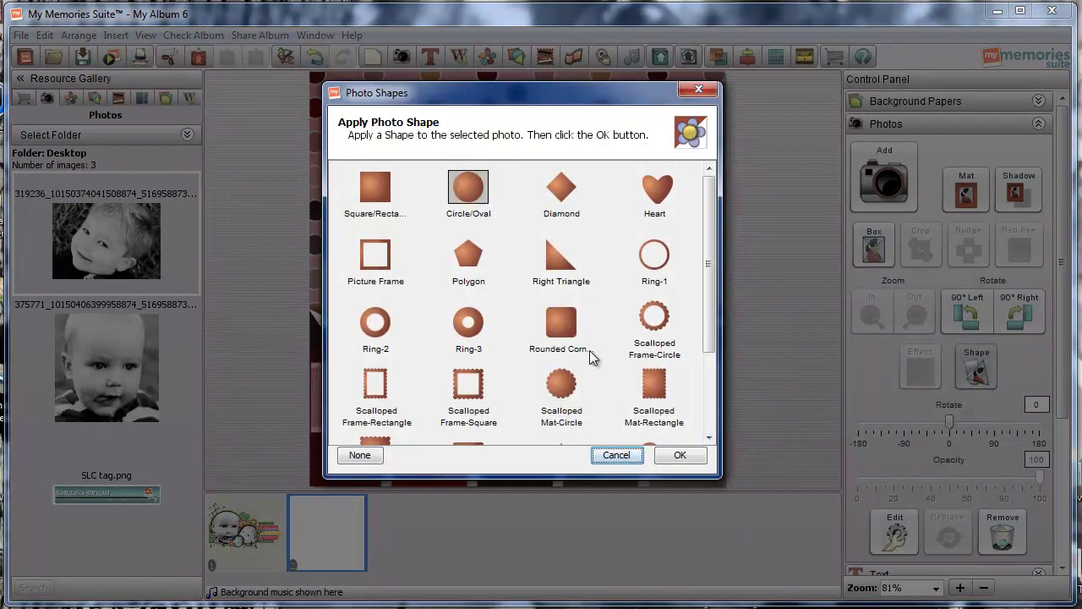
click(682, 456)
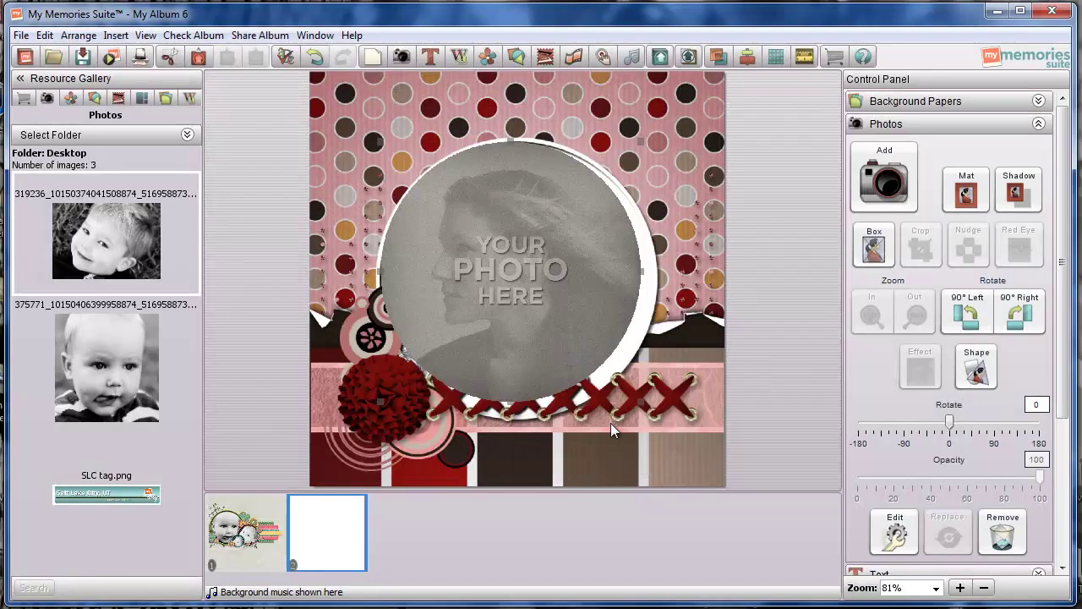
drag(638, 402, 673, 433)
drag(571, 348, 564, 339)
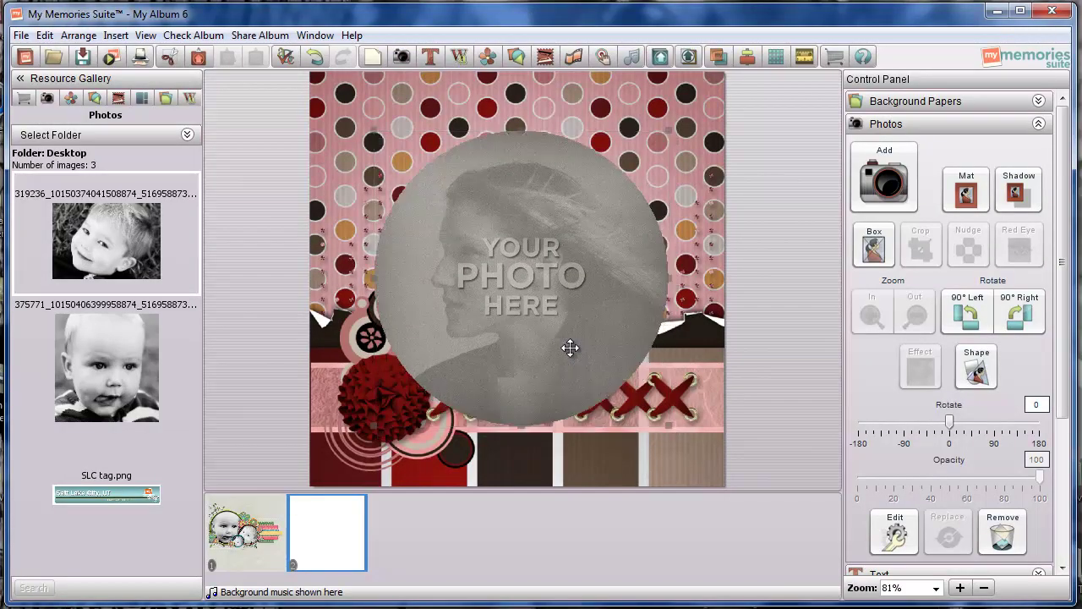
- Drop the second baby photo into the circle and bring the QP-5 frame to front
drag(119, 376, 493, 288)
right_click(633, 112)
click(674, 123)
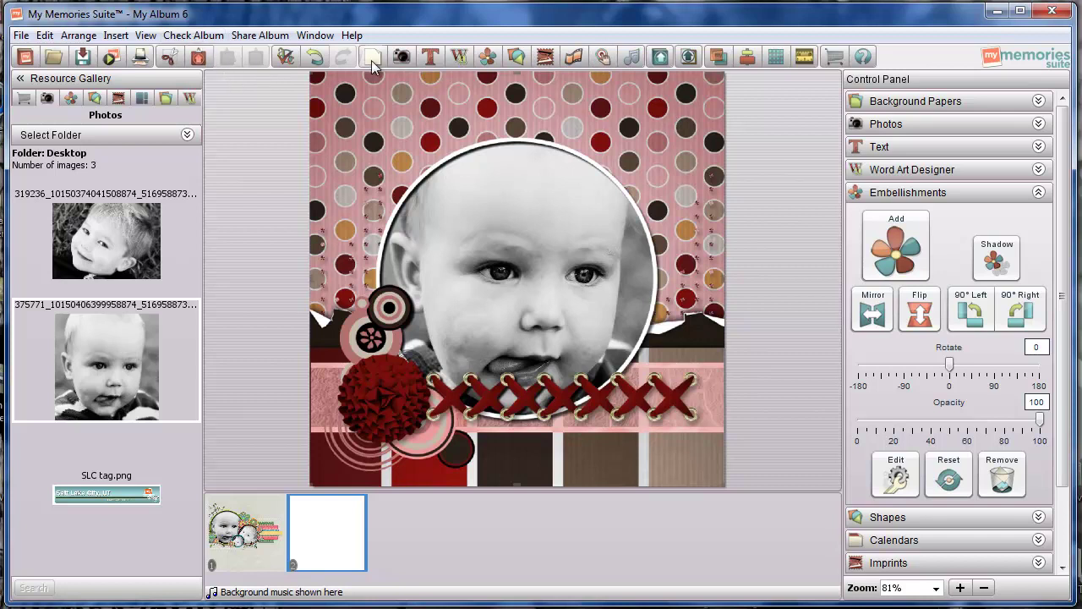
click(84, 56)
click(620, 376)
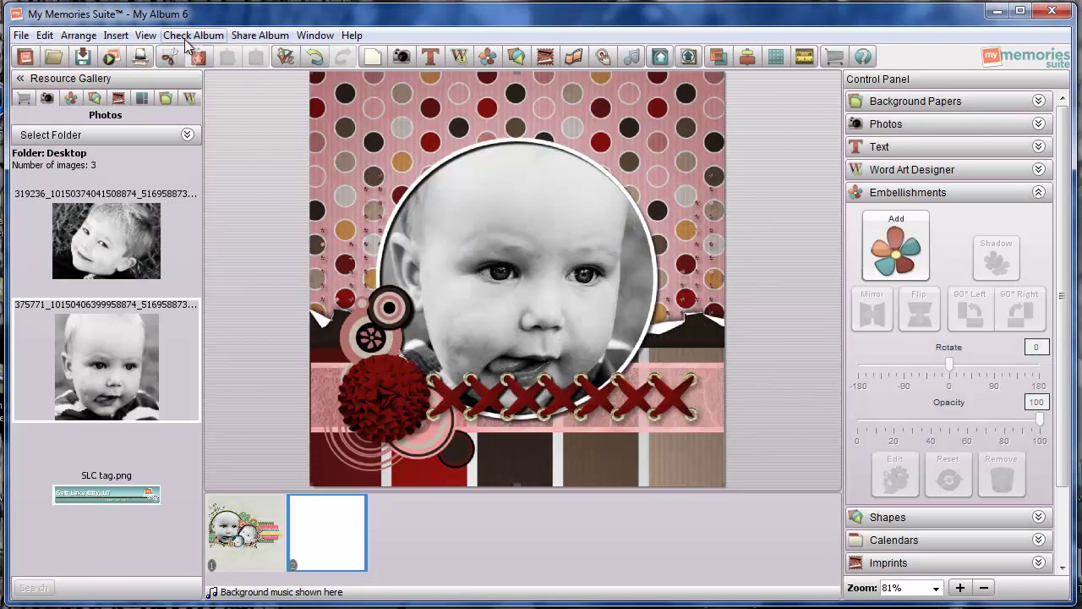
- Add a blank third page and place the Candied-Cherry Cordial QP-4 quick page on it
click(369, 56)
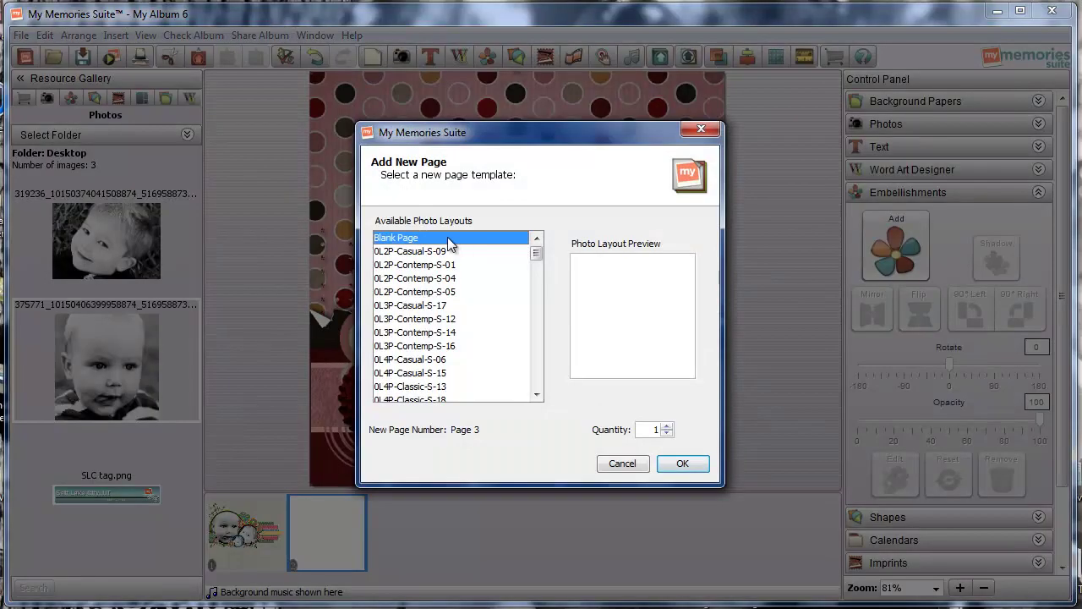
click(697, 468)
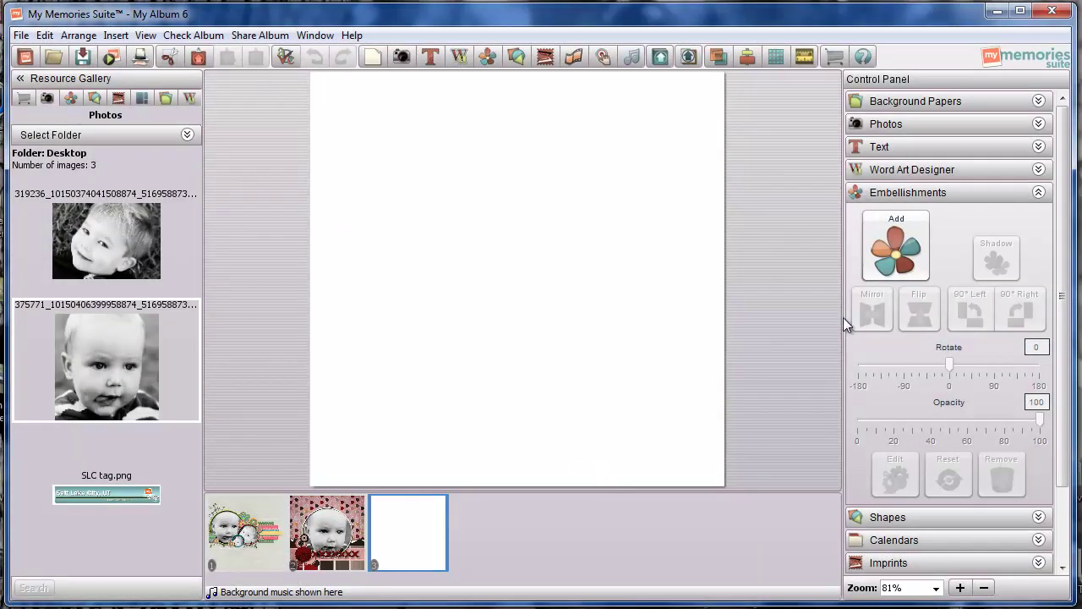
click(901, 267)
click(538, 275)
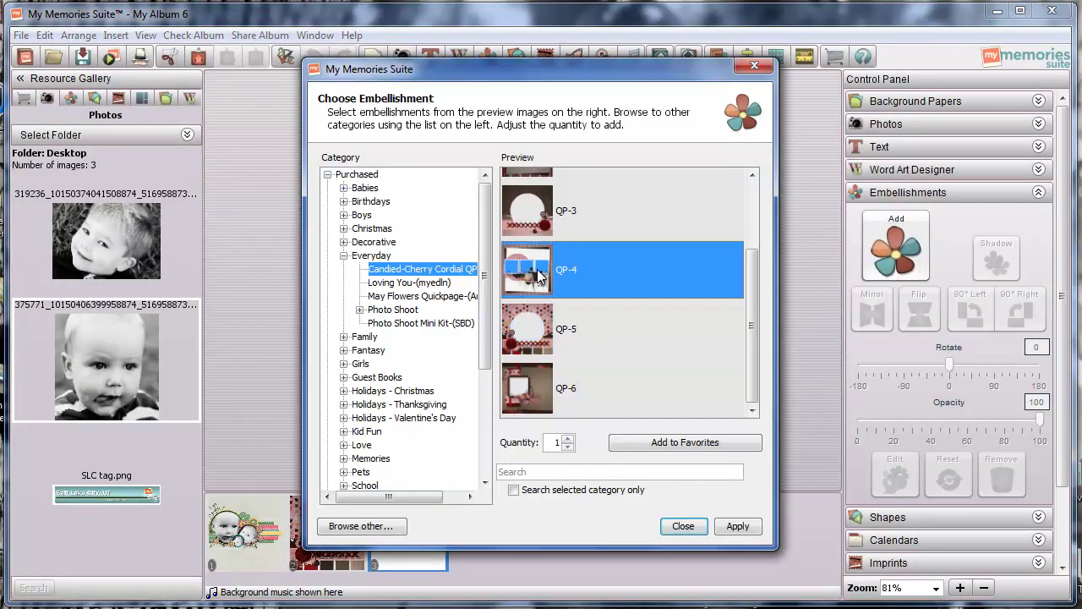
click(739, 526)
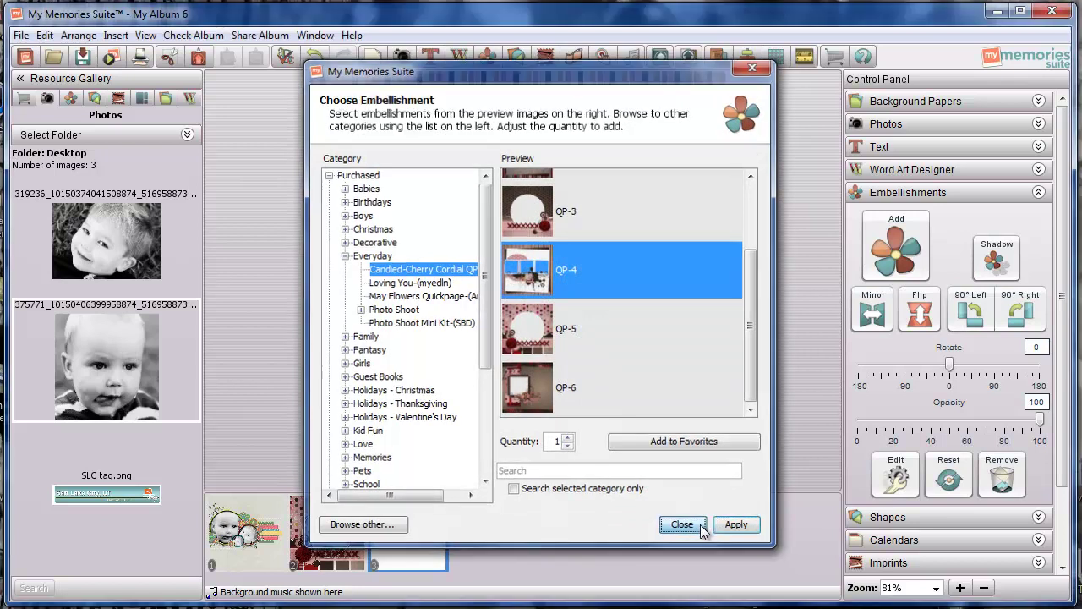
click(682, 524)
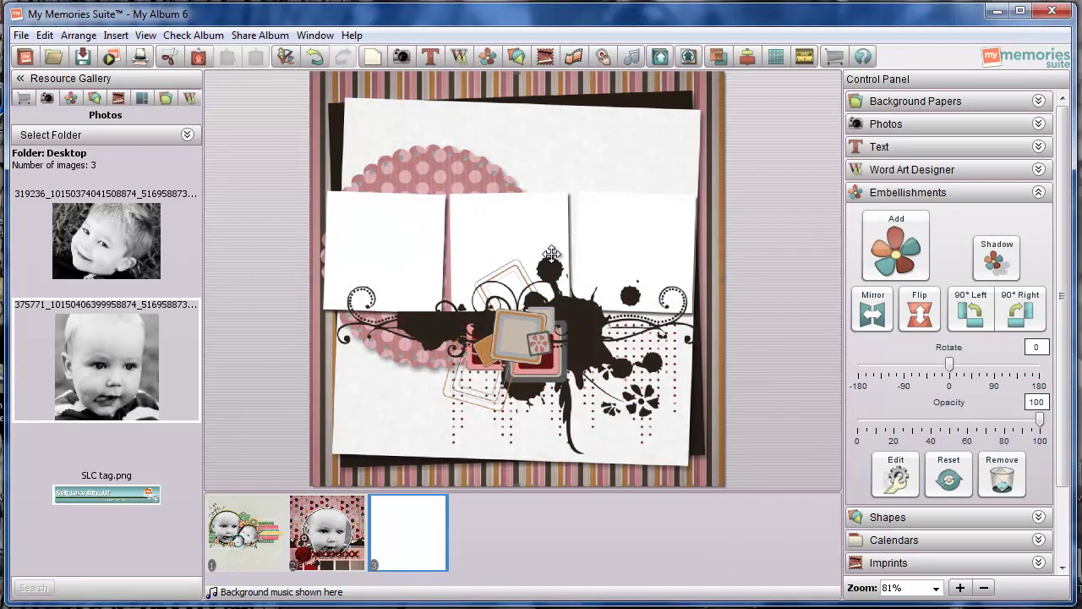
- Shadow the QP-4 quick page, then fit a photo placeholder rotated 2 degrees into its left frame
click(998, 262)
click(673, 489)
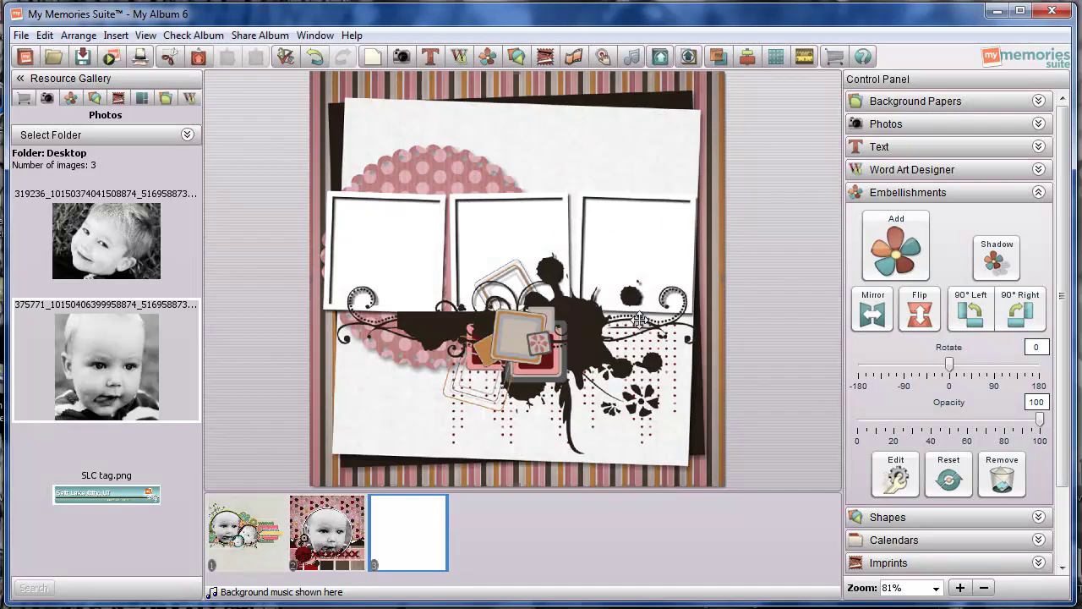
click(1046, 195)
click(893, 126)
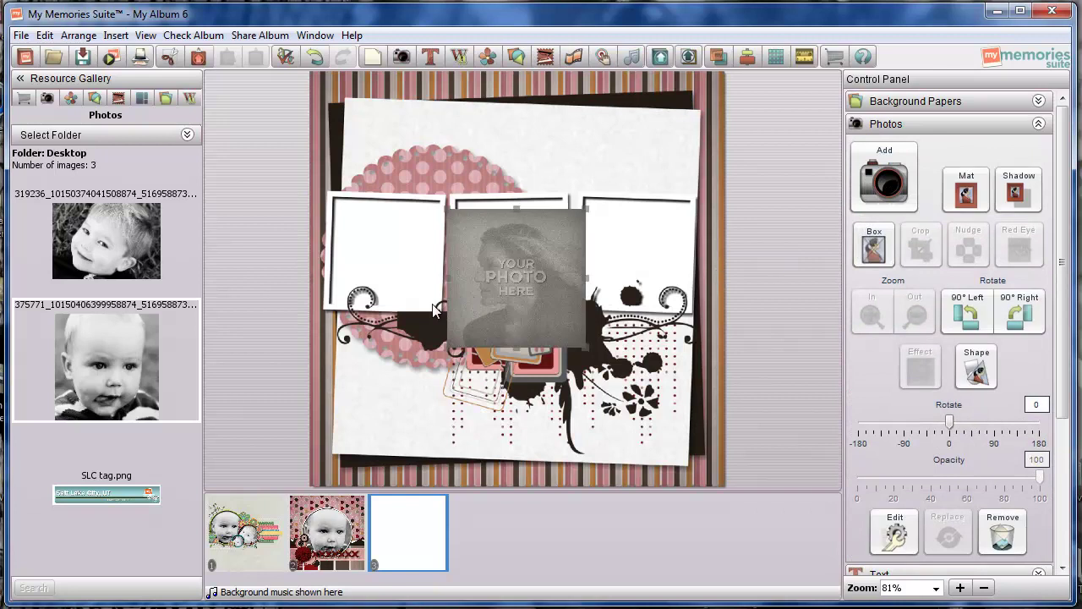
drag(589, 209, 564, 235)
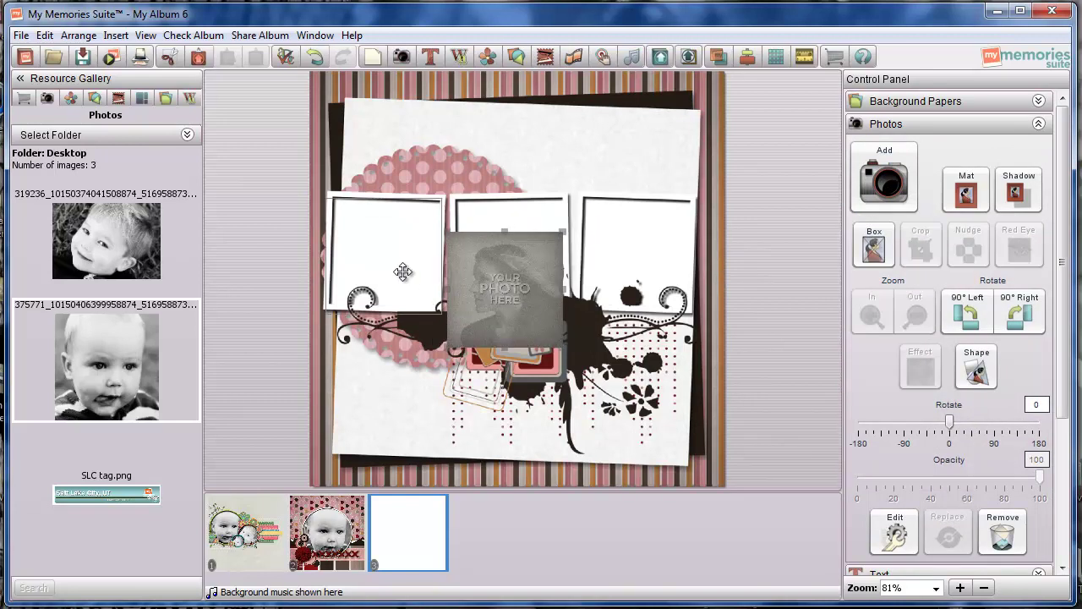
drag(448, 269, 408, 213)
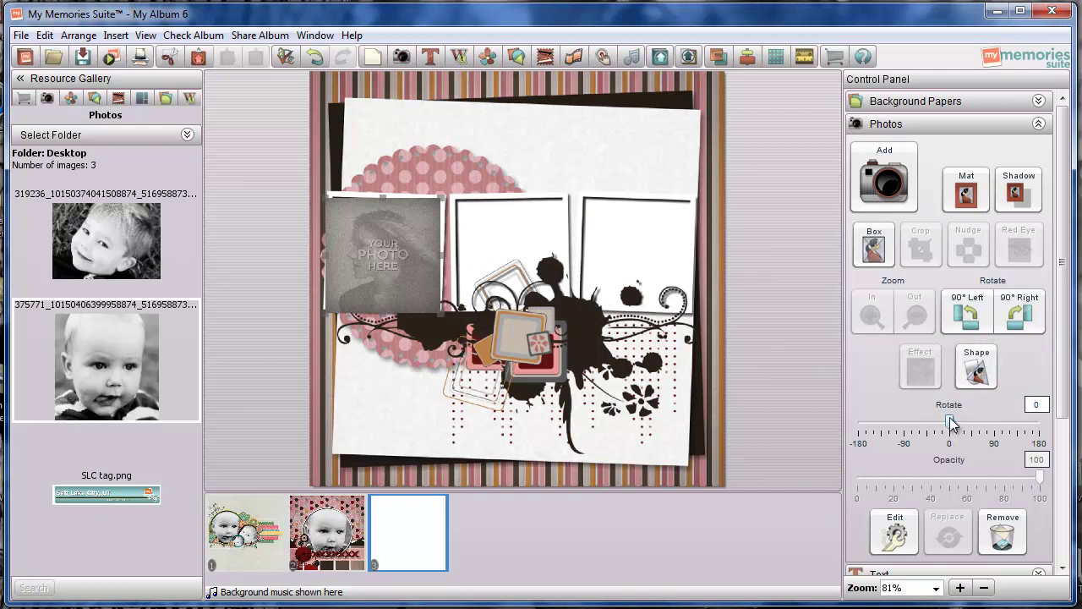
drag(953, 423, 943, 425)
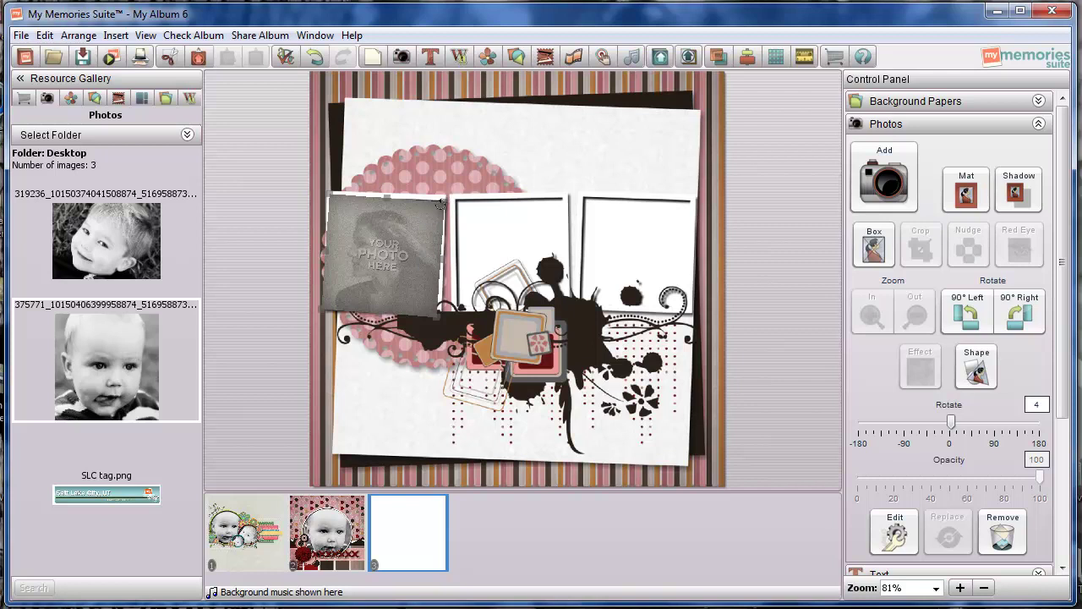
drag(440, 203, 442, 201)
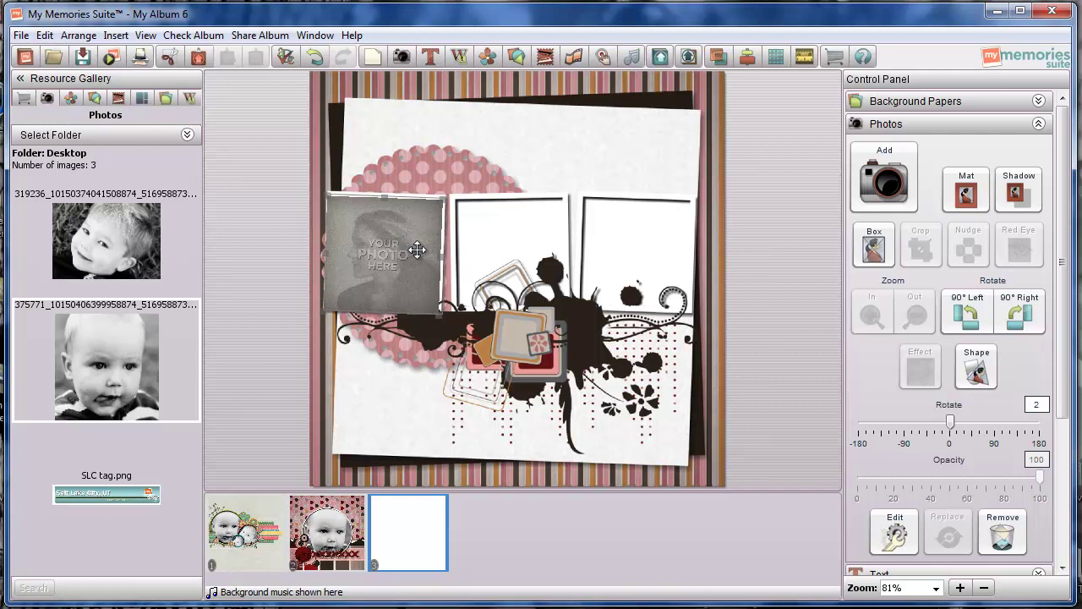
drag(413, 245, 417, 249)
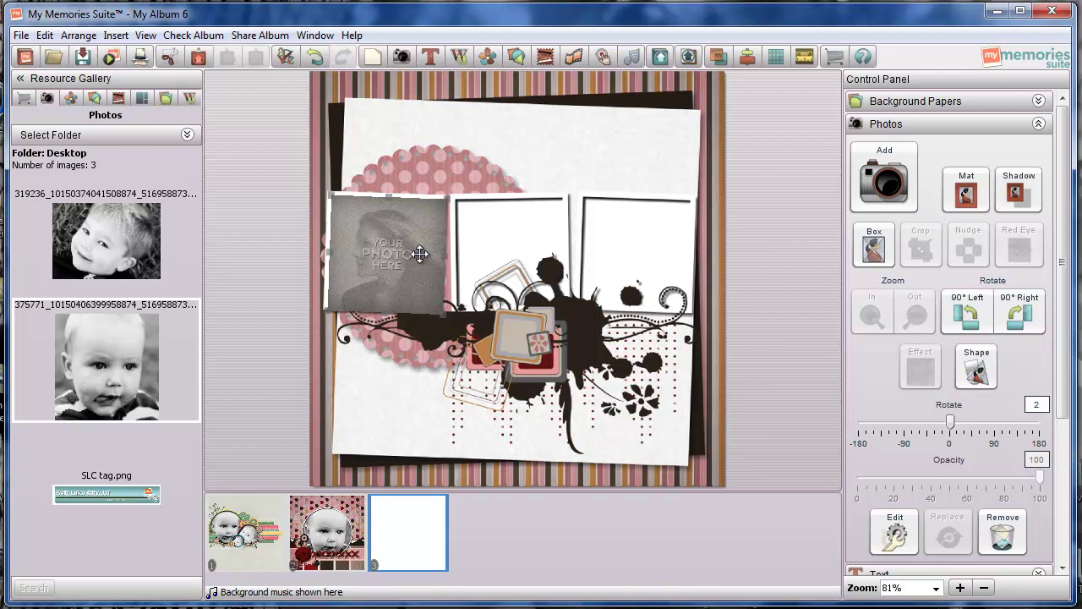
drag(420, 253, 419, 254)
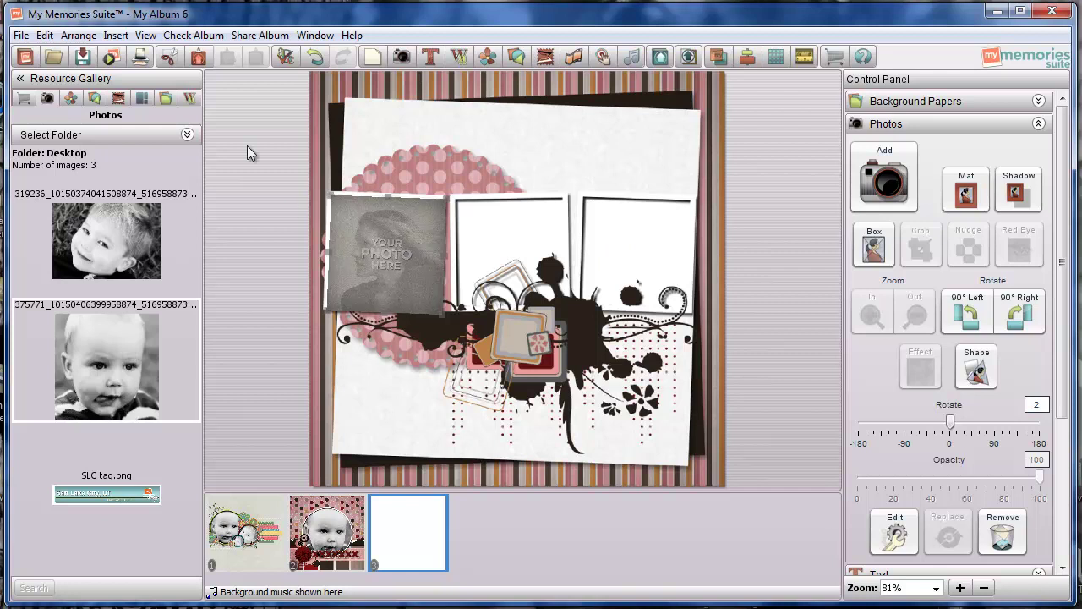
- Copy the placeholder into the right frame and straighten the middle placeholder to 0 degrees
click(198, 56)
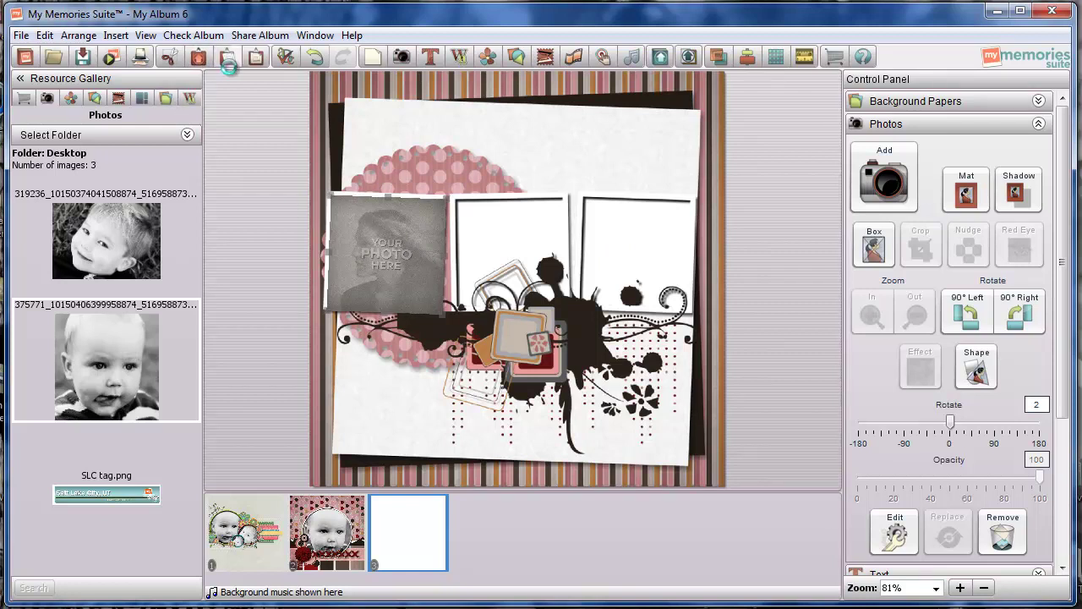
click(226, 56)
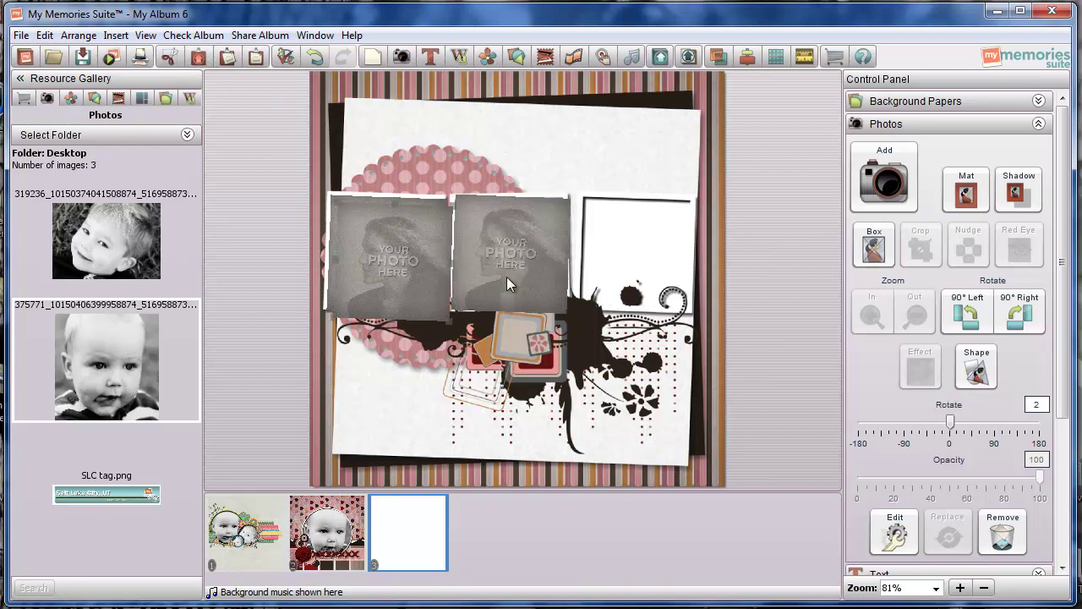
mouse_move(625, 269)
mouse_down()
mouse_move(609, 264)
mouse_move(610, 279)
mouse_up()
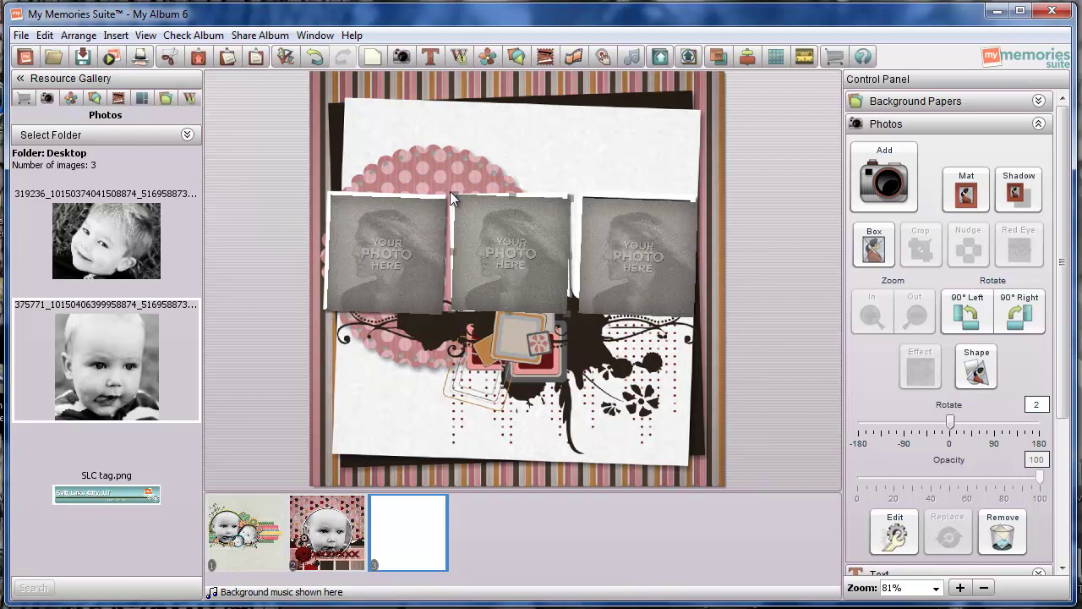
drag(451, 191, 449, 193)
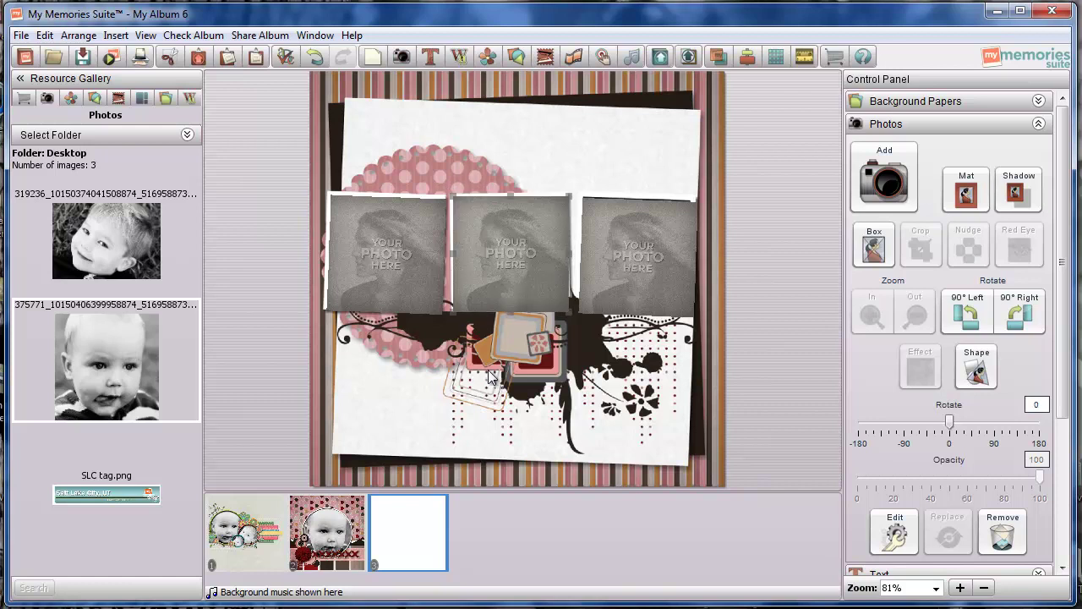
- Drop the boy's black-and-white photo into the left, middle and right frames
drag(115, 250, 378, 259)
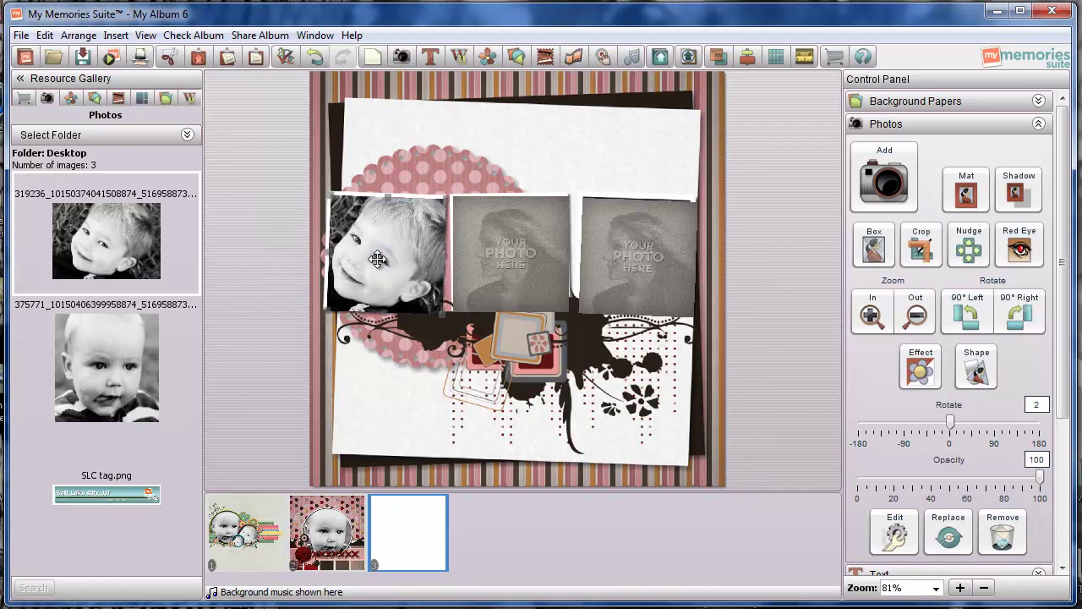
drag(105, 231, 495, 246)
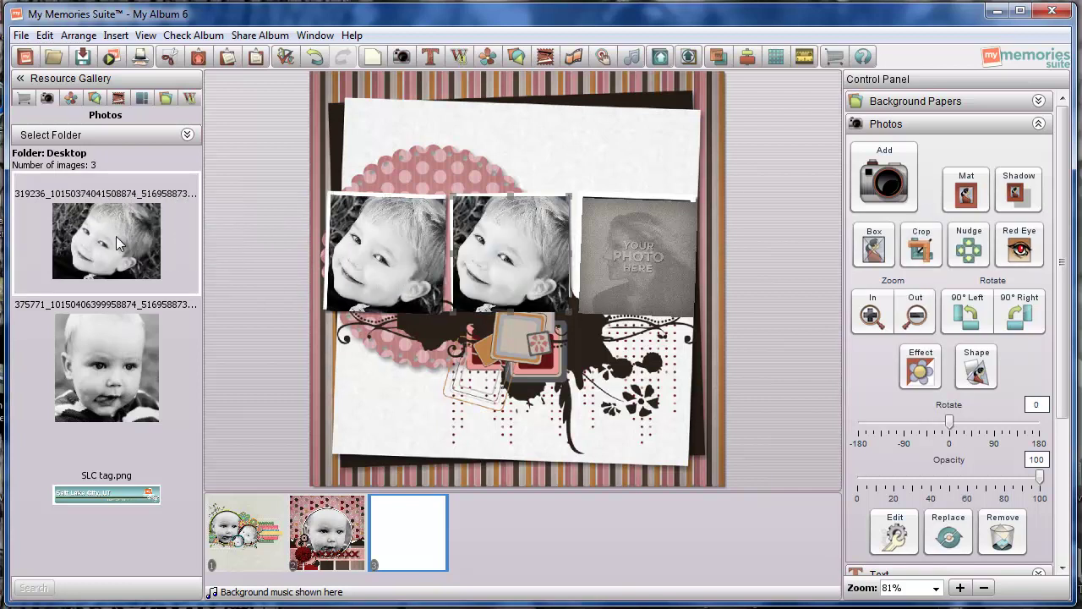
drag(118, 236, 652, 238)
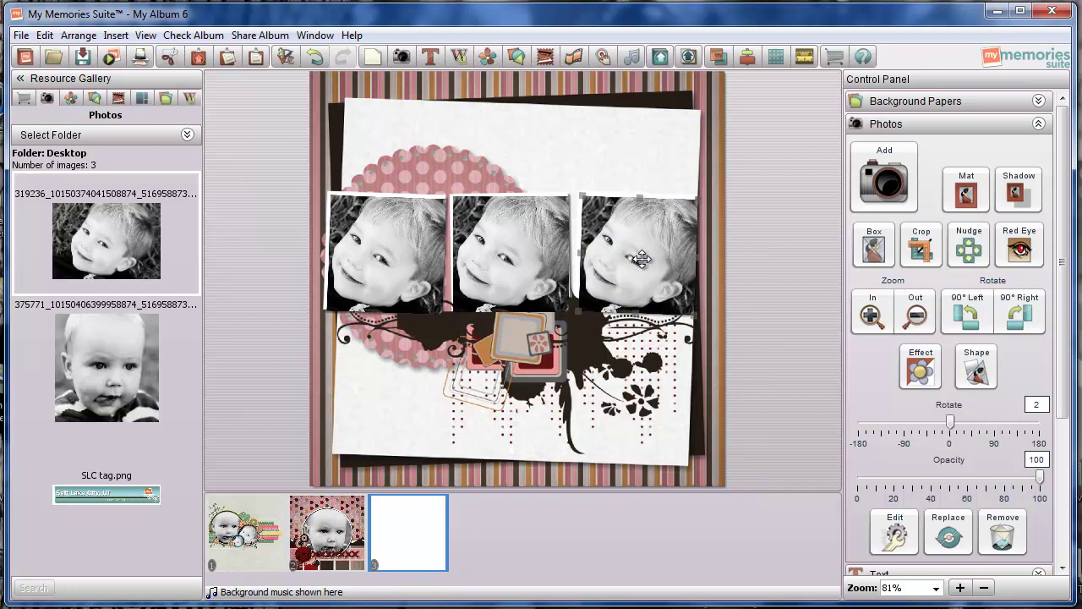
- Bring the QP-4 quick page to the front so its frames overlay the photos
click(617, 116)
right_click(618, 118)
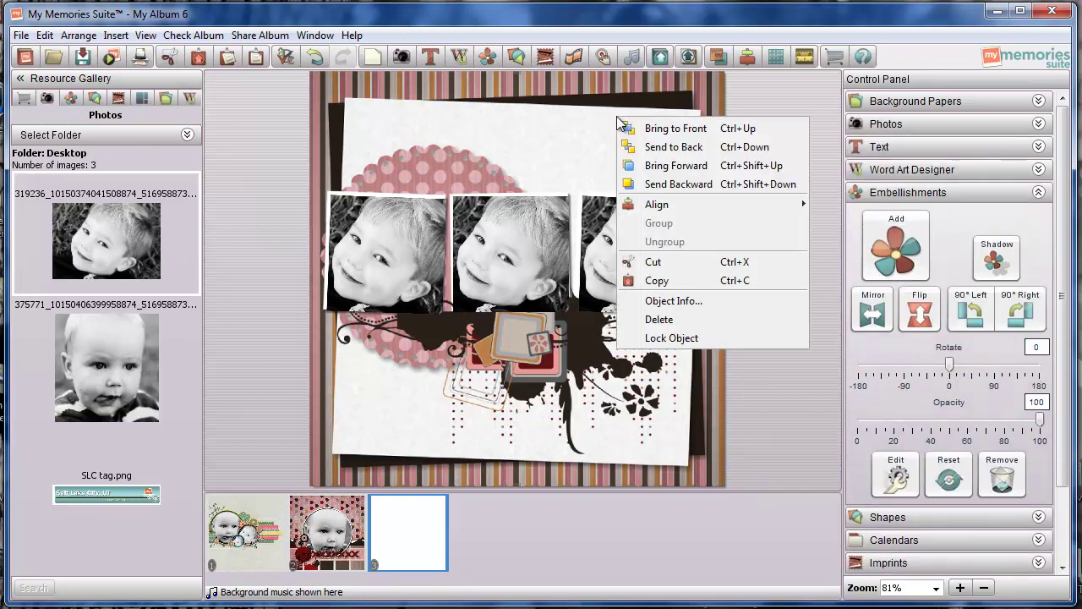
click(677, 129)
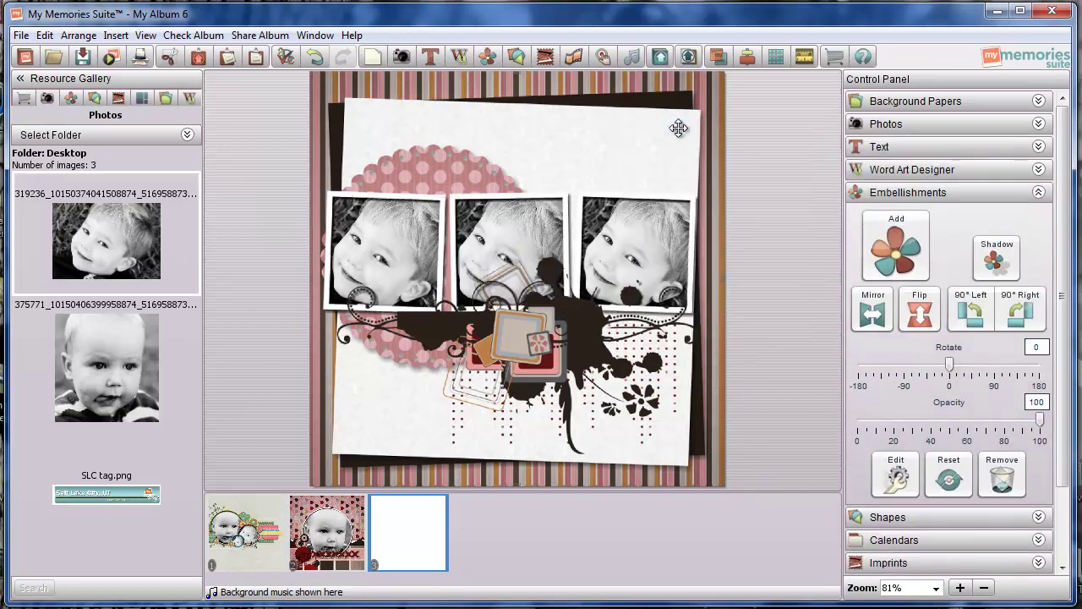